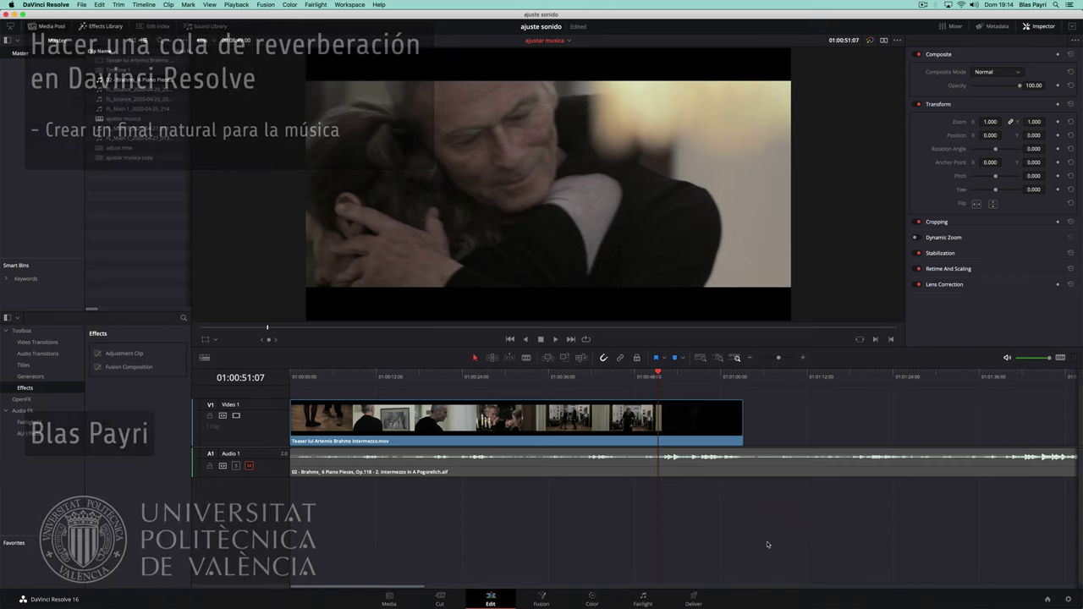
# Step: Review the end of the video and park the playhead at 01:00:51:09 on the hug shot
pyautogui.moveTo(635, 375)
pyautogui.mouseDown()
pyautogui.moveTo(686, 377)
pyautogui.moveTo(662, 377)
pyautogui.mouseUp()
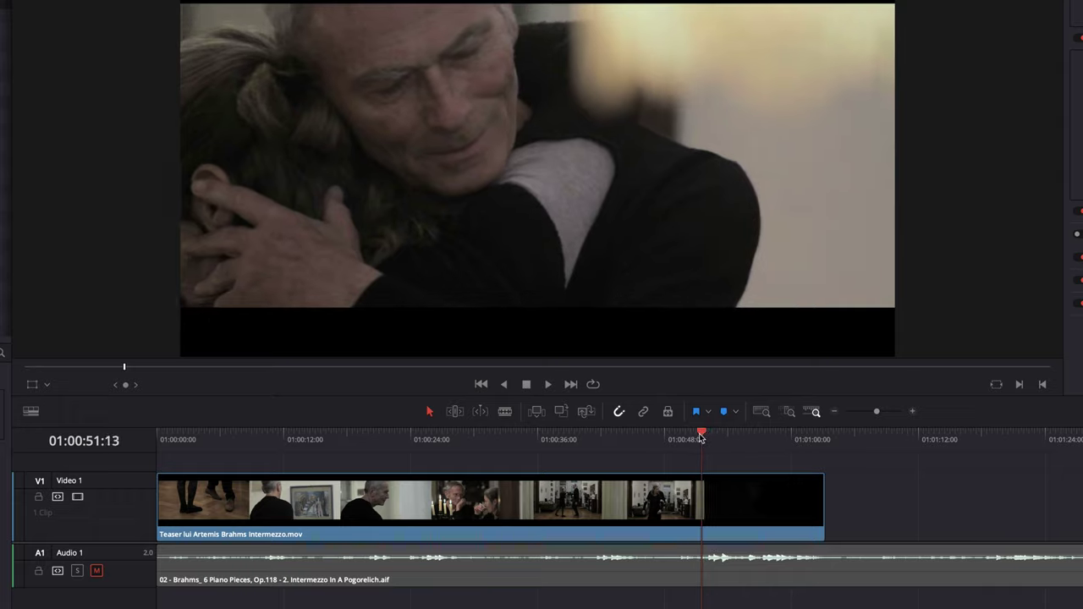
pyautogui.moveTo(662, 377); pyautogui.dragTo(655, 376)
pyautogui.moveTo(694, 438); pyautogui.dragTo(701, 437)
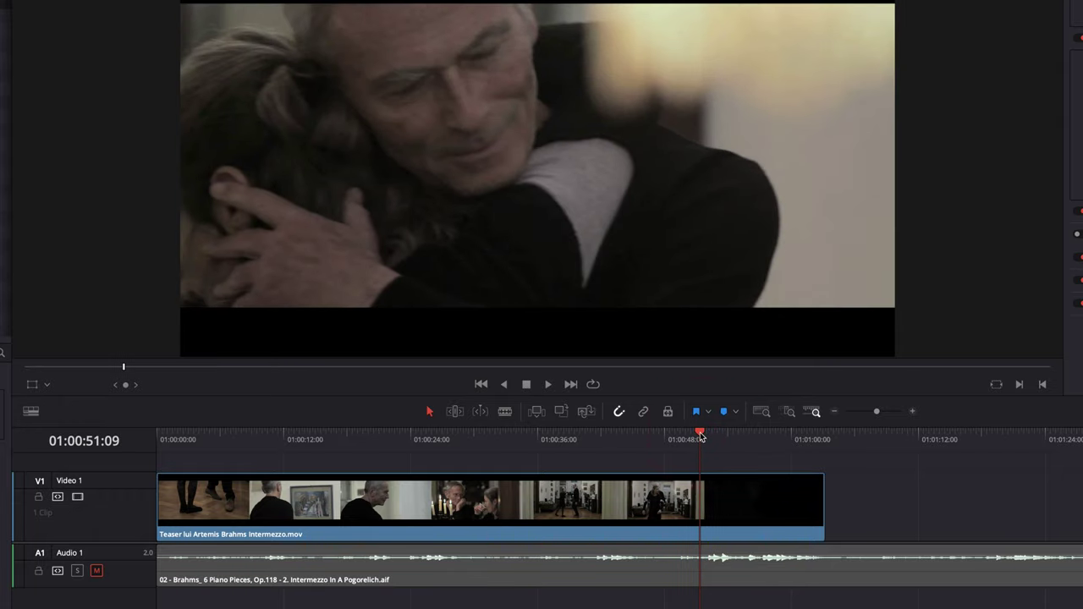
pyautogui.click(700, 435)
# Step: Add a timeline marker at the playhead and name it 'end'
pyautogui.click(724, 414)
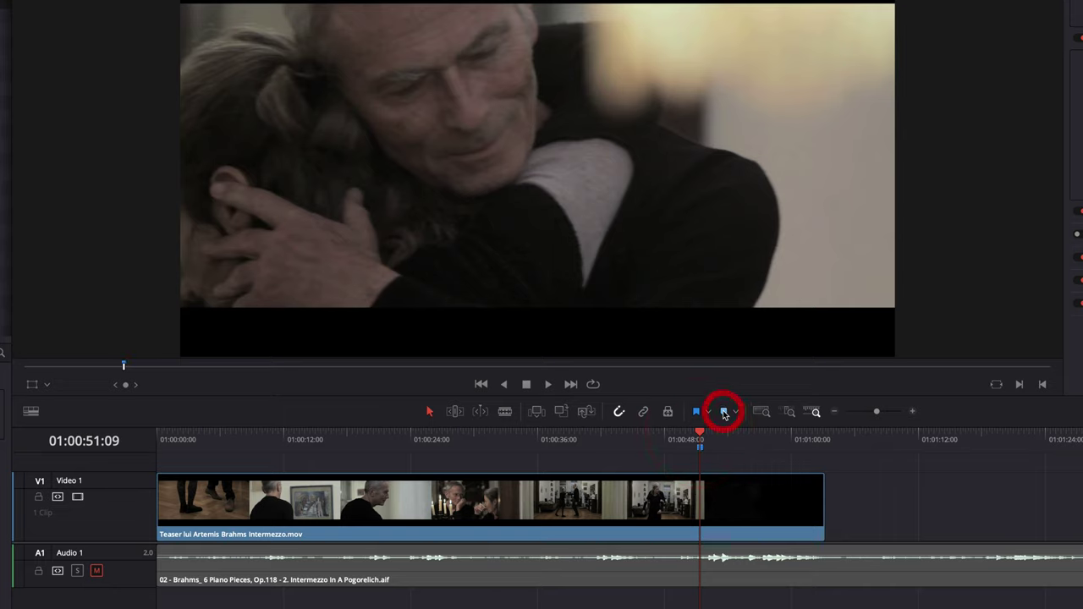
pyautogui.doubleClick(700, 449)
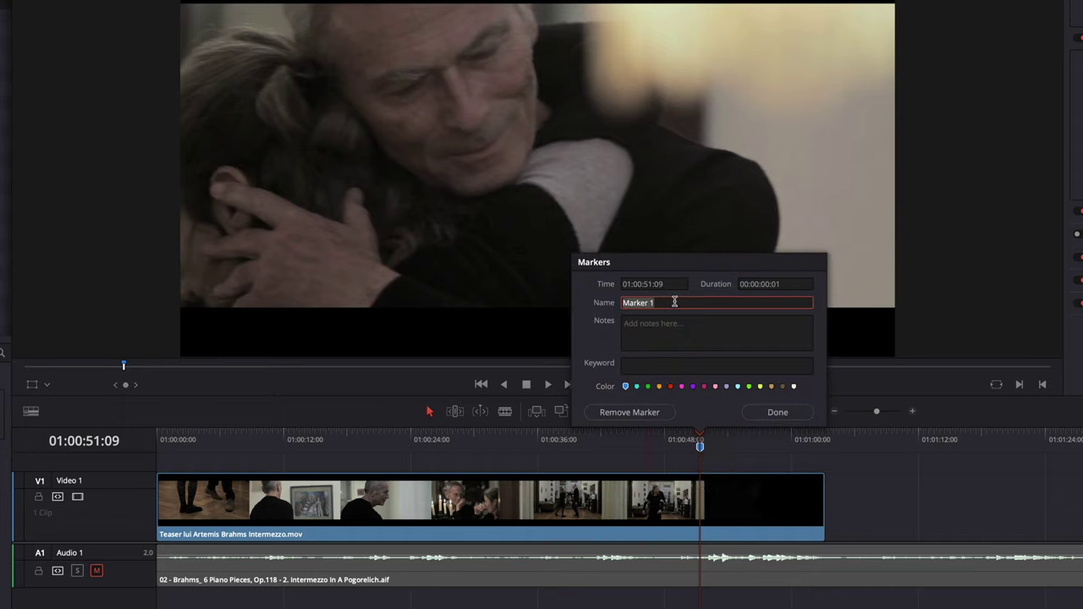
pyautogui.write('end')
pyautogui.click(773, 415)
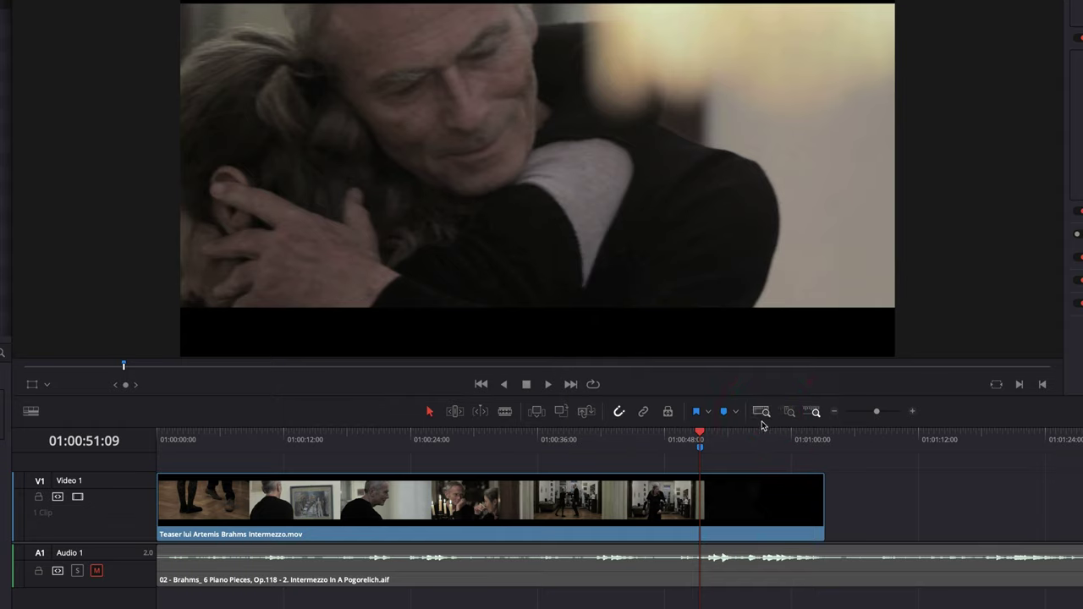
# Step: Unmute the A1 music track and blade-cut the music where the video ends
pyautogui.moveTo(699, 453)
pyautogui.click(97, 572)
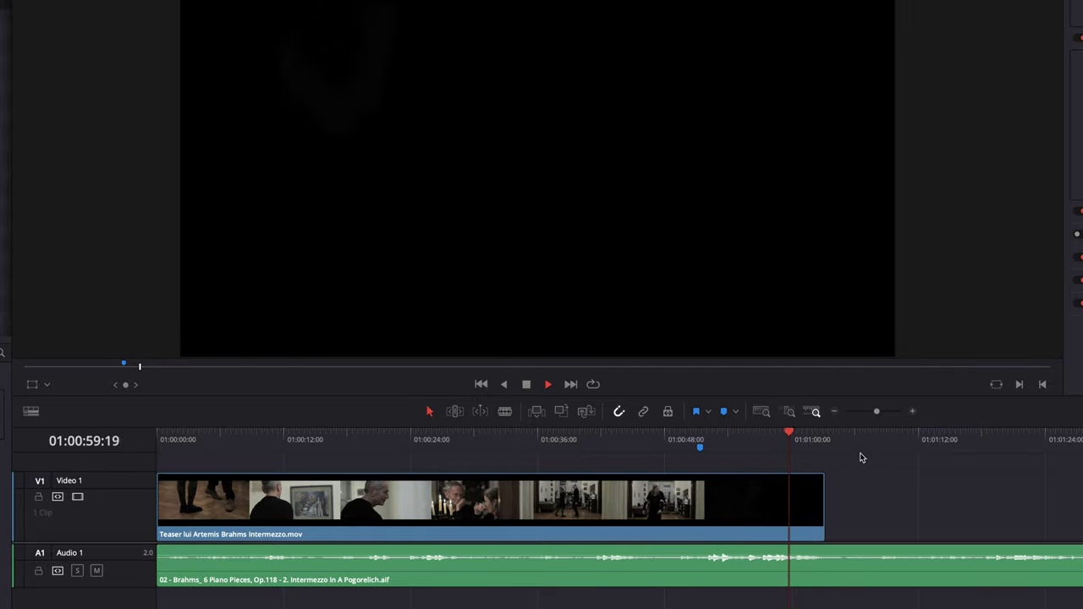
pyautogui.press('space')
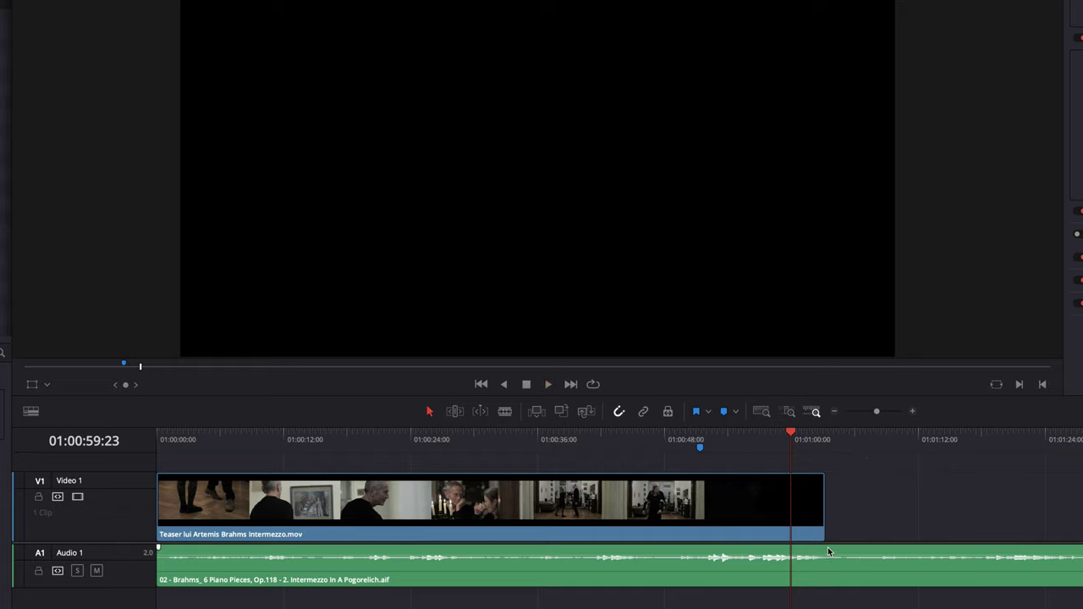
pyautogui.press('b')
pyautogui.click(828, 551)
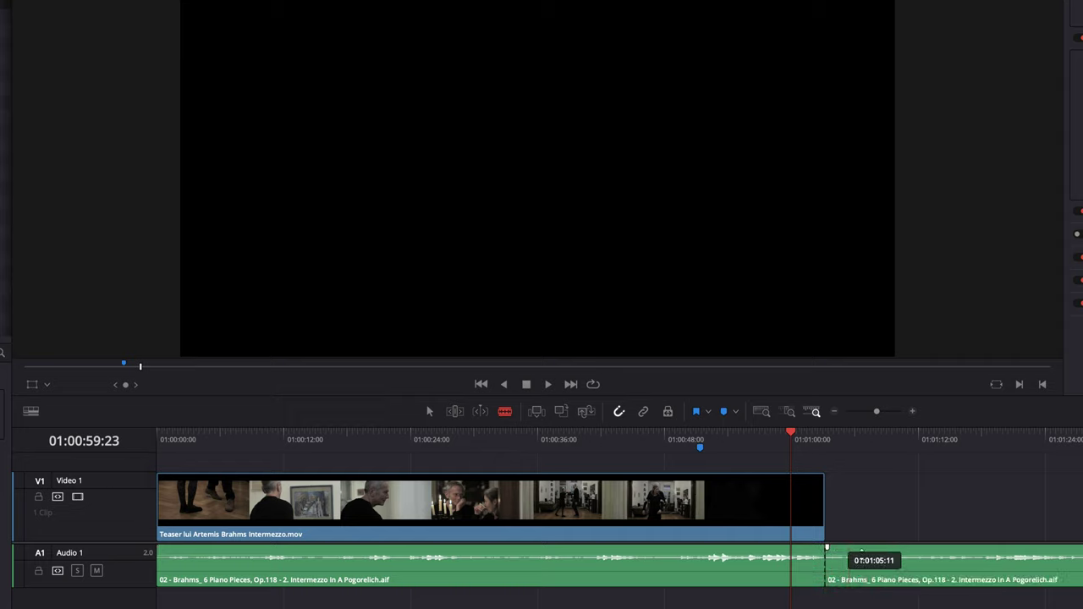
# Step: Delete the leftover music past the video's end and drag in a long fade-out
pyautogui.press('a')
pyautogui.click(873, 553)
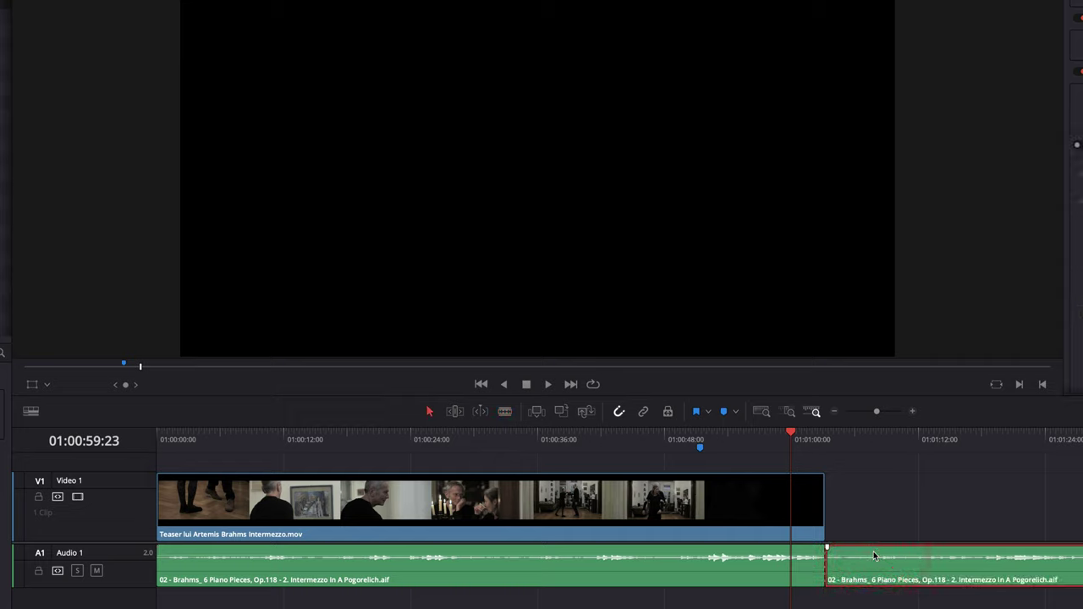
pyautogui.press('Delete')
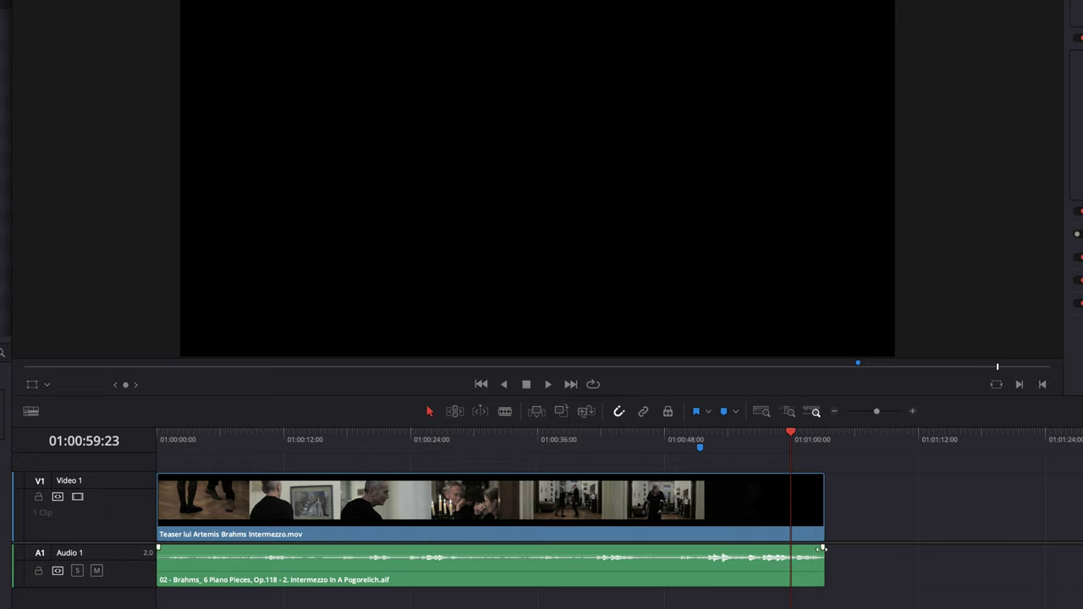
pyautogui.moveTo(822, 548)
pyautogui.mouseDown()
pyautogui.moveTo(702, 549)
pyautogui.moveTo(712, 549)
pyautogui.mouseUp()
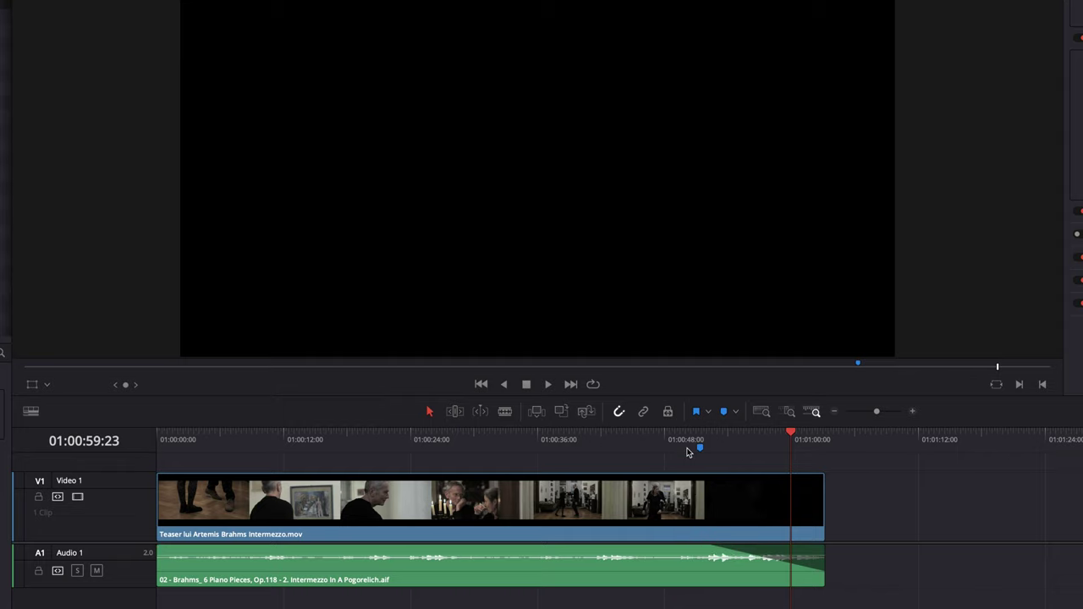
pyautogui.click(705, 446)
# Step: Play back the faded ending, then undo the fade-out with Ctrl+Z
pyautogui.press('space')
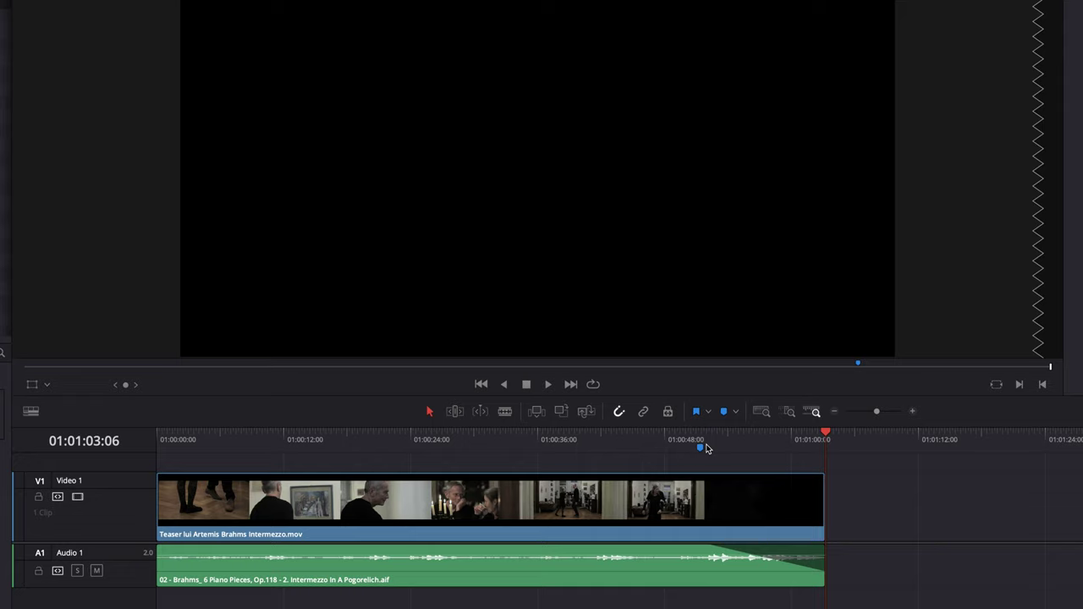
pyautogui.hotkey('ctrl', 'z')
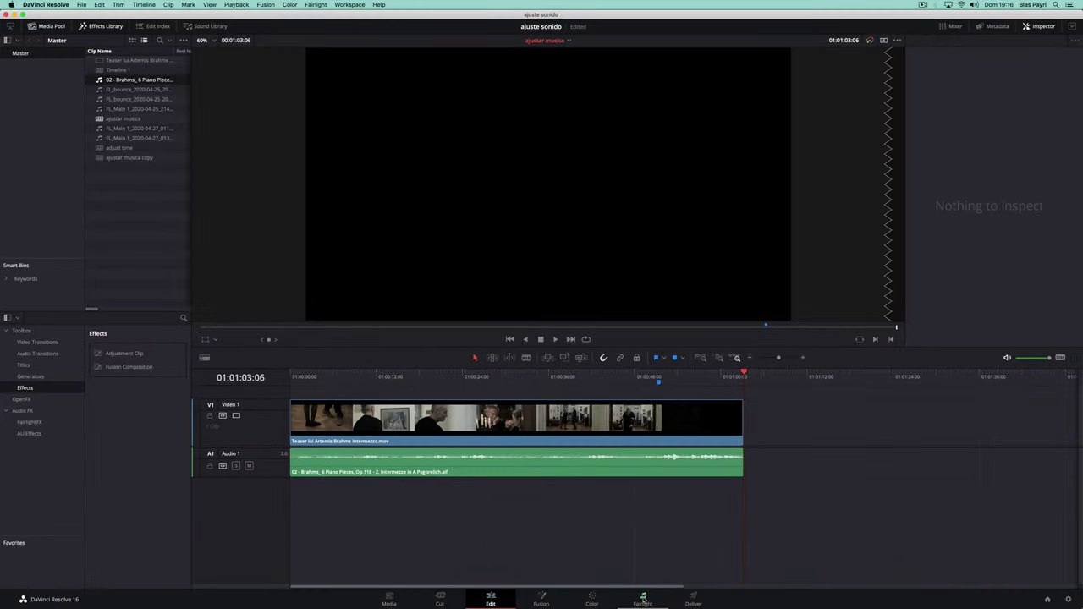
# Step: Switch to the Fairlight page and drop a marker while scrubbing toward the music's end
pyautogui.click(643, 601)
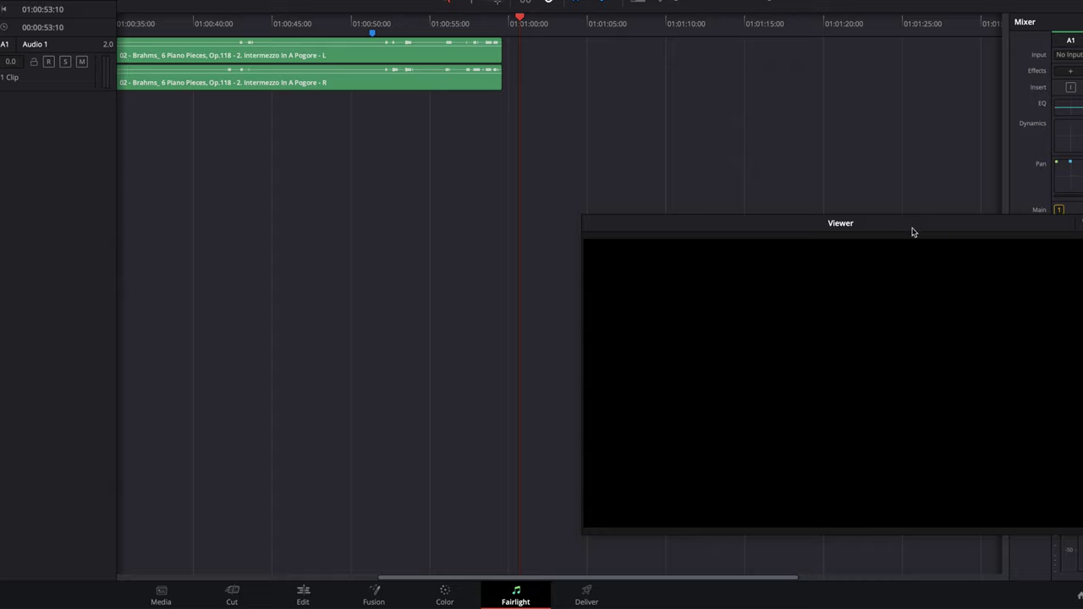
pyautogui.moveTo(343, 32); pyautogui.dragTo(371, 32)
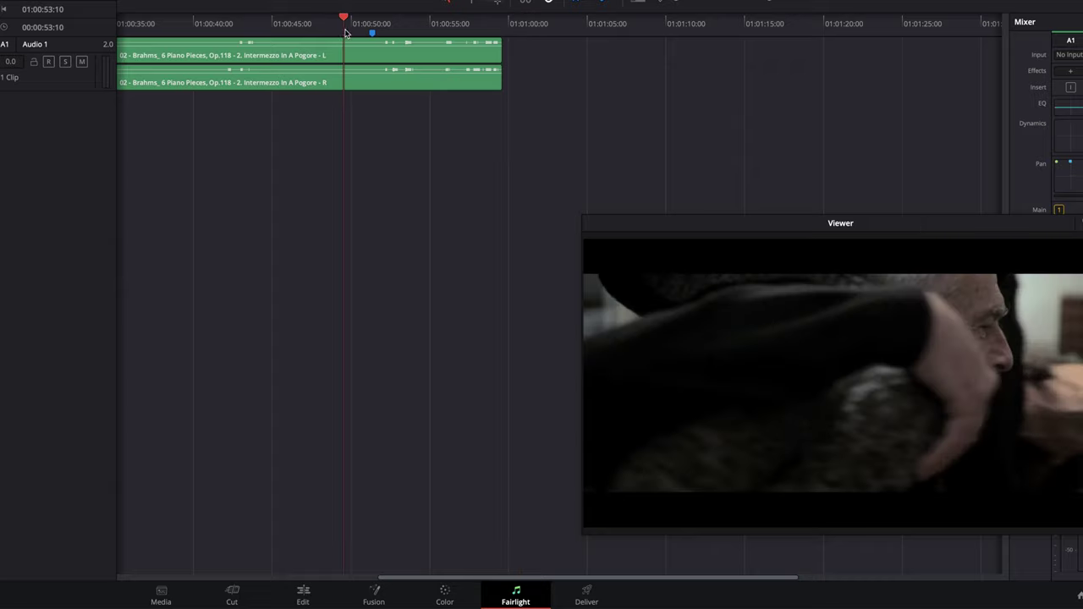
pyautogui.press('m')
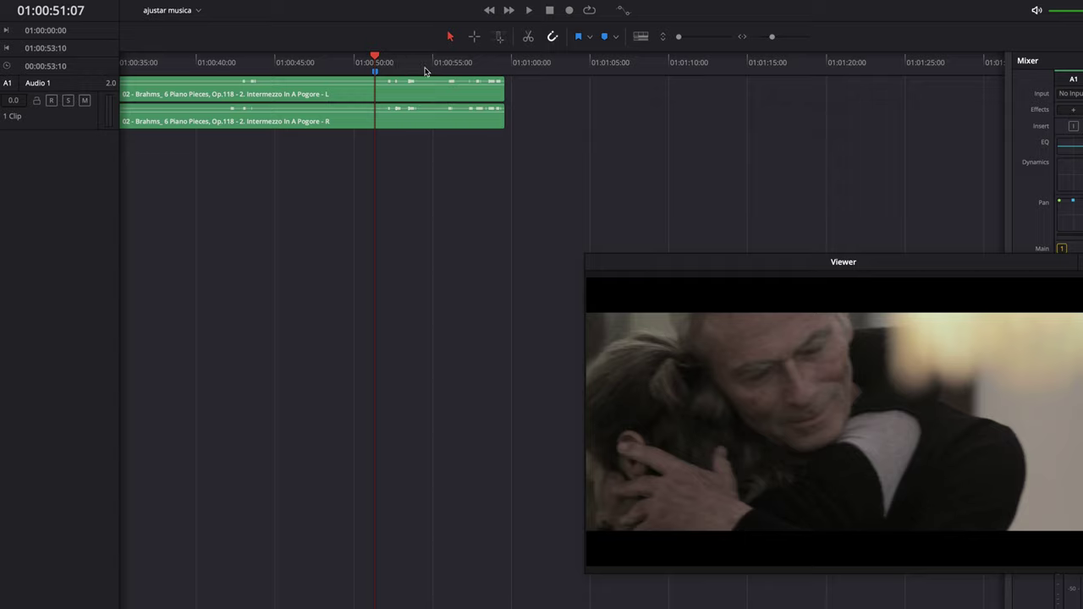
# Step: Play the music's ending and park the playhead at 01:00:55:06
pyautogui.click(424, 68)
pyautogui.press('space')
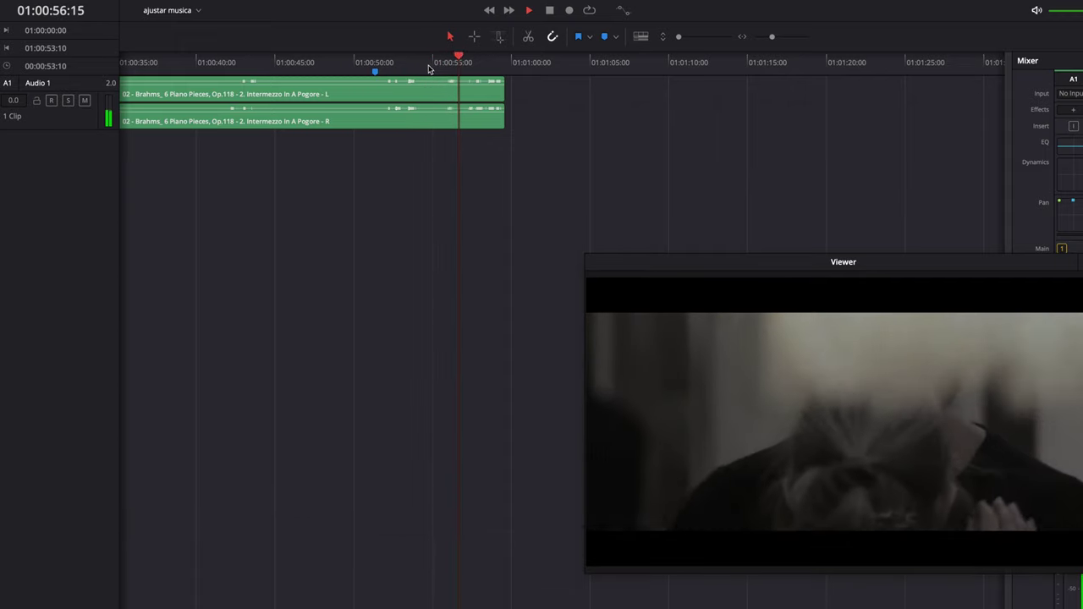
pyautogui.press('space')
pyautogui.click(438, 67)
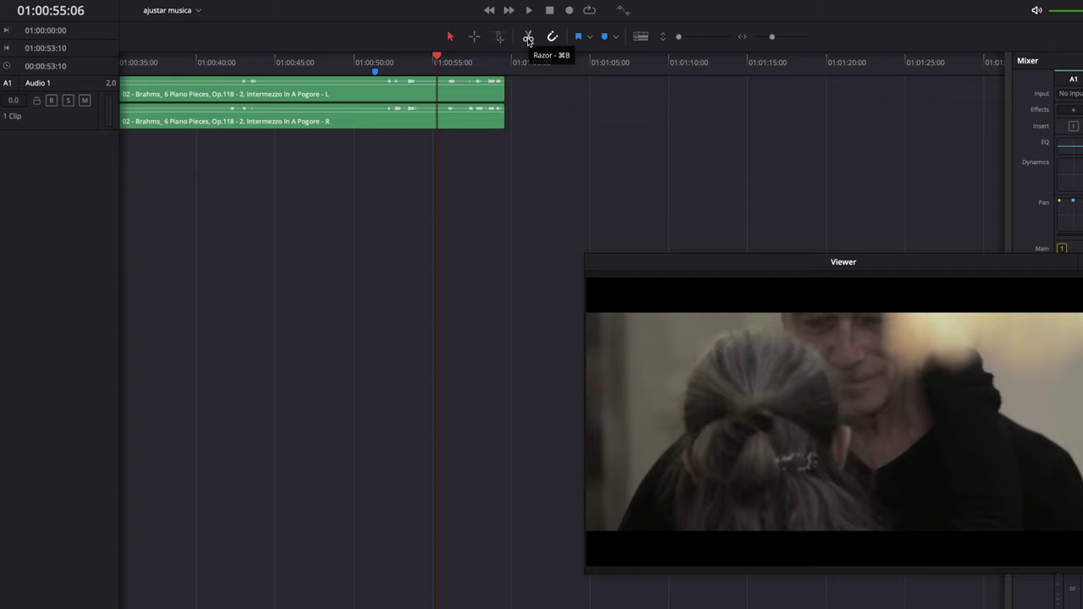
# Step: Razor-split the music at 01:00:55:06 and Option-drag a copy of the end piece onto Audio 2
pyautogui.click(528, 38)
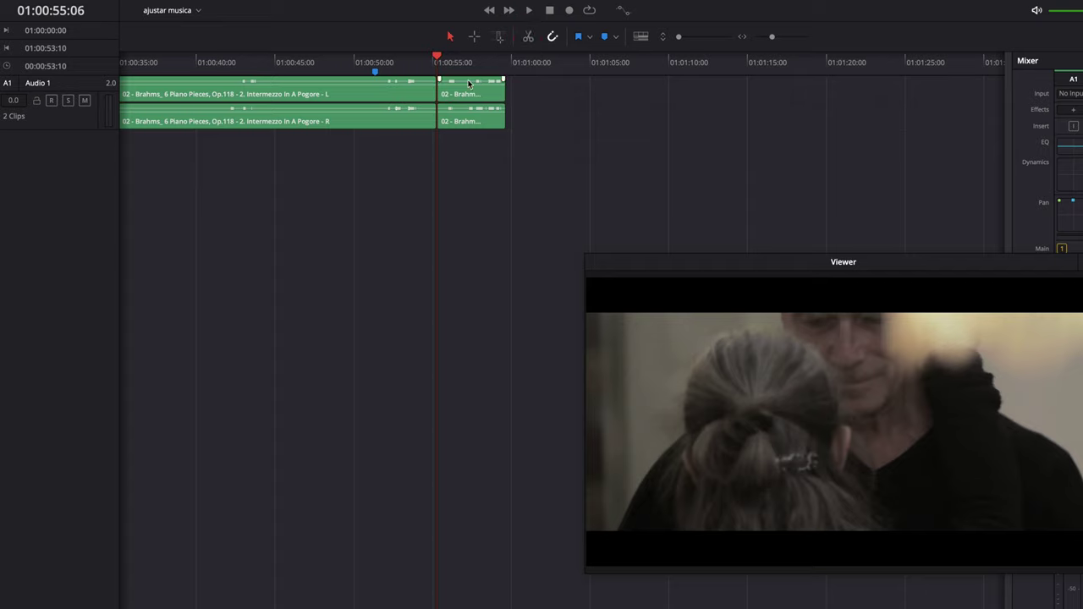
pyautogui.press('alt')
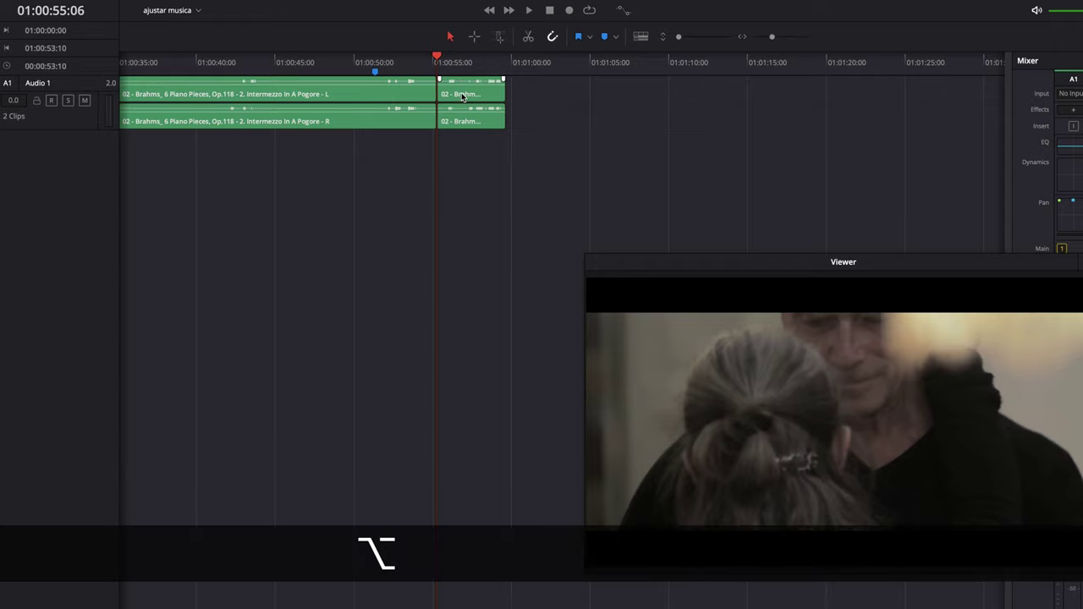
pyautogui.moveTo(463, 97); pyautogui.dragTo(457, 148)
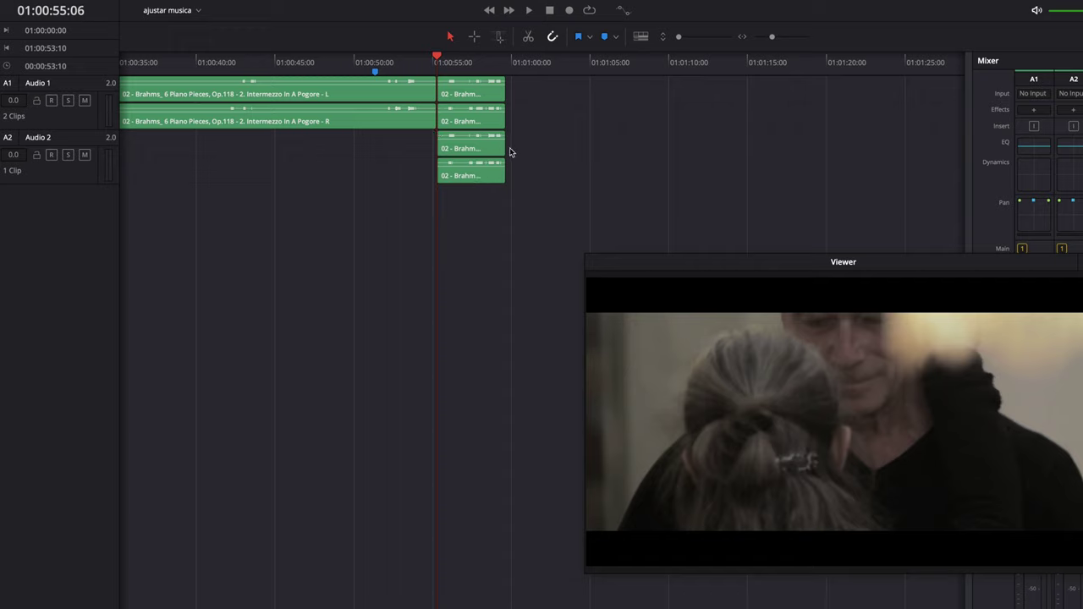
# Step: Solo Audio 2, make its track taller, and drag the FairlightFX Reverb toward it
pyautogui.click(69, 155)
pyautogui.moveTo(45, 185); pyautogui.dragTo(38, 225)
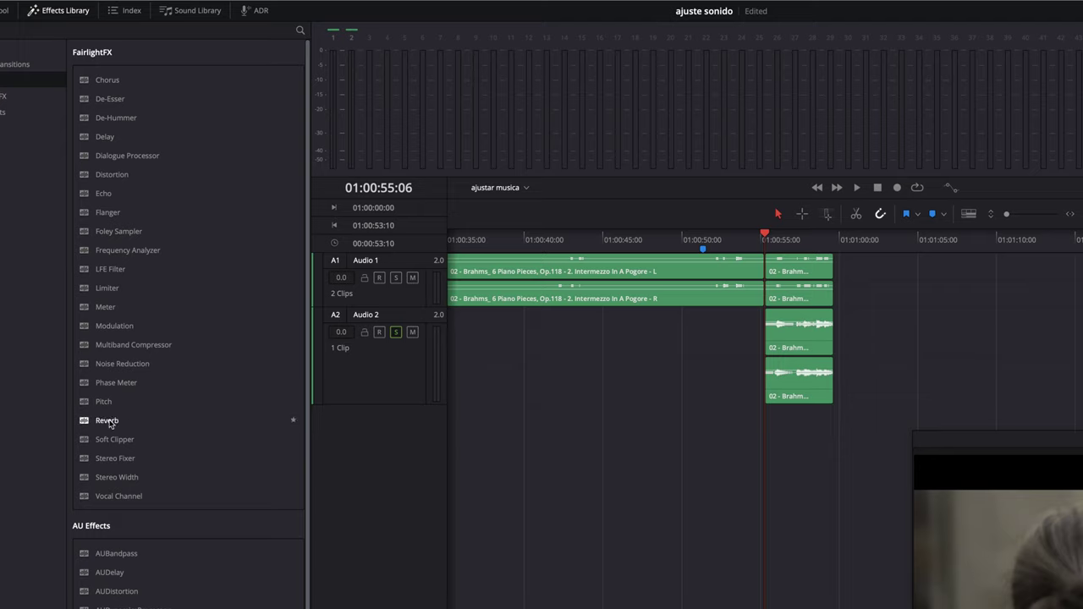
pyautogui.moveTo(107, 417); pyautogui.dragTo(350, 381)
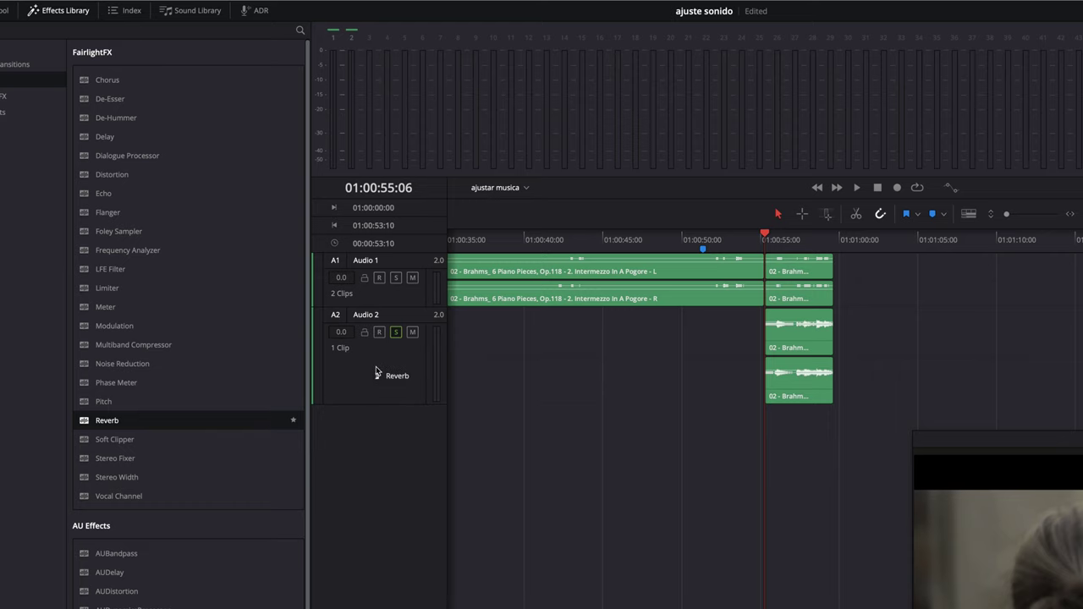
# Step: Drop Reverb on Audio 2, move its settings window up-left, and play the ending once
pyautogui.moveTo(350, 381); pyautogui.dragTo(377, 370)
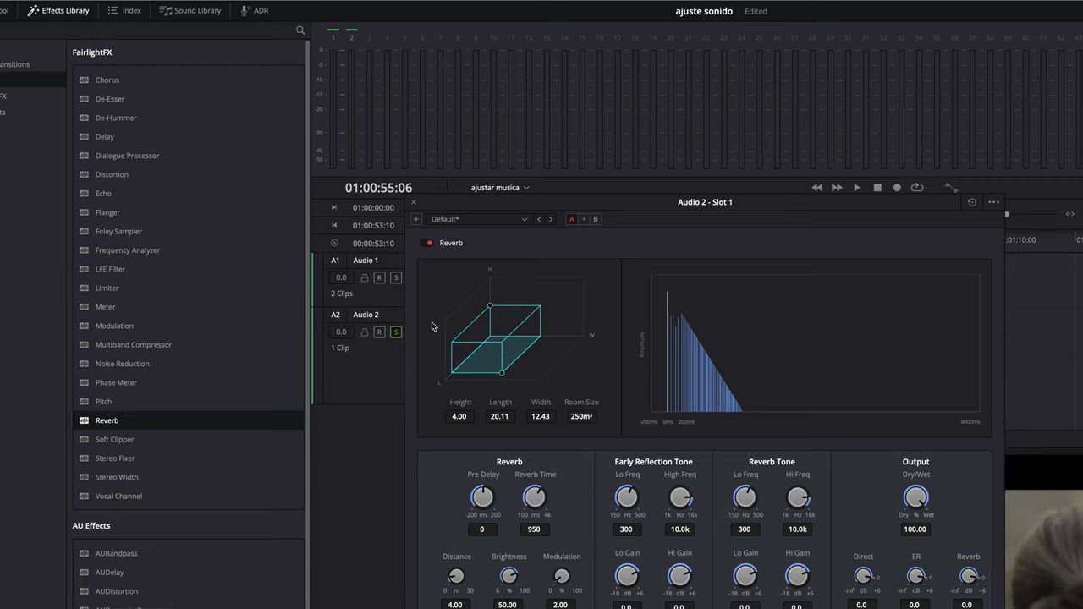
pyautogui.moveTo(591, 210); pyautogui.dragTo(280, 118)
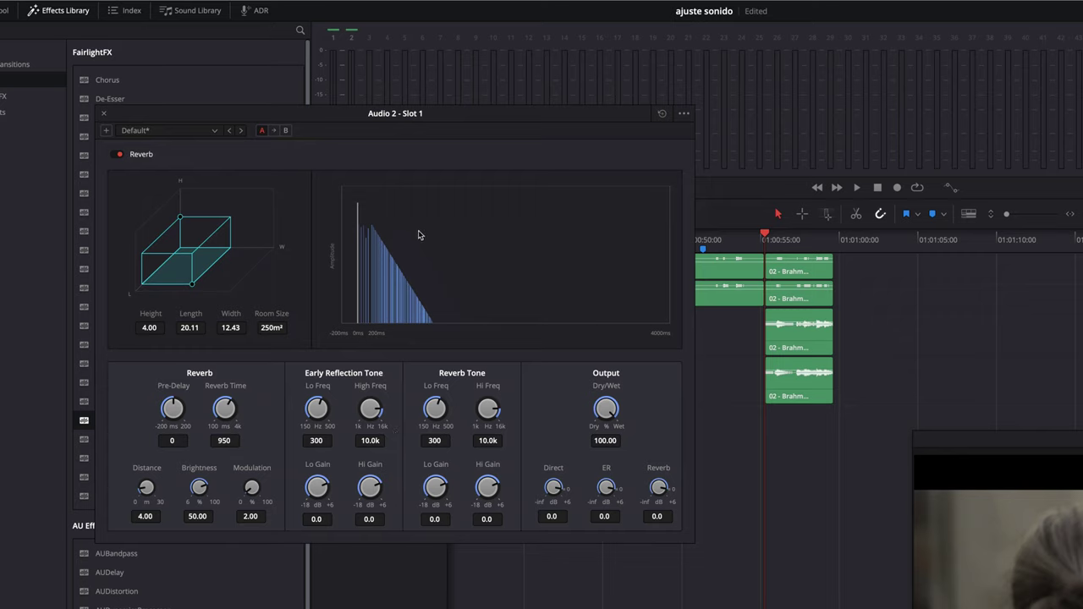
pyautogui.press('space')
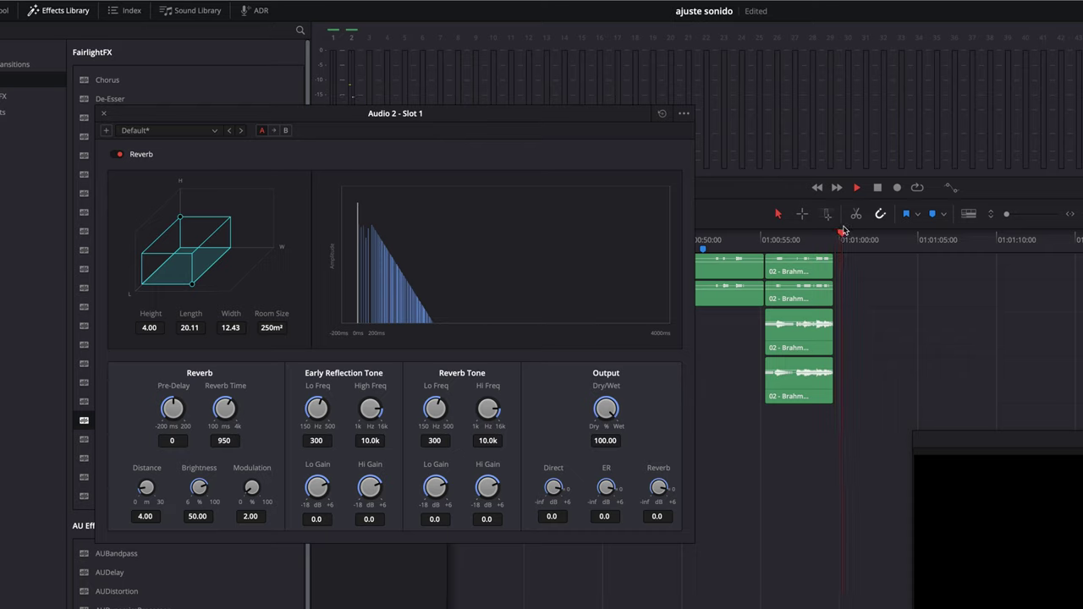
pyautogui.press('space')
# Step: Raise the Audio 2 Reverb Time from 950 to 4000 ms
pyautogui.click(224, 442)
pyautogui.moveTo(226, 437); pyautogui.dragTo(230, 446)
pyautogui.write('4000')
pyautogui.click(316, 410)
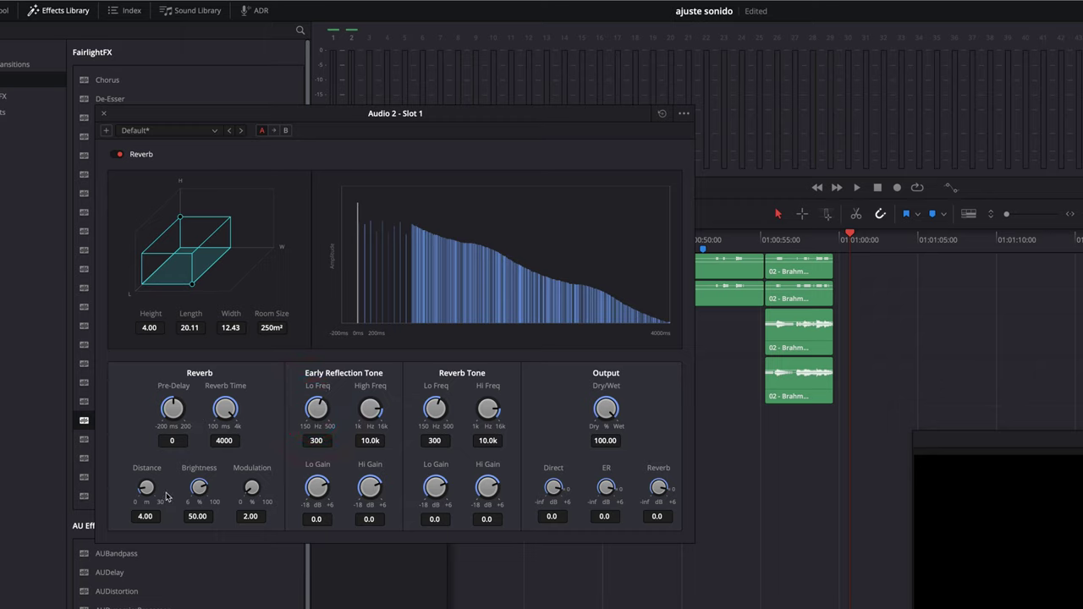
pyautogui.click(157, 328)
# Step: Set room height 10 and area 1200 m², turn Direct to -inf, and play from 01:00:55
pyautogui.moveTo(180, 221); pyautogui.dragTo(180, 186)
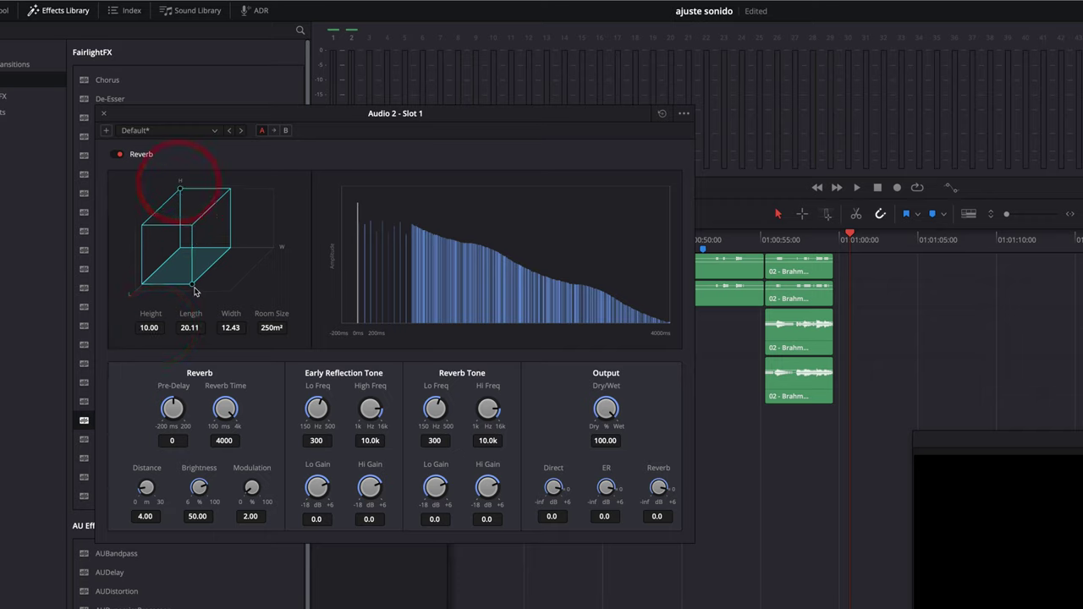
pyautogui.moveTo(192, 288); pyautogui.dragTo(233, 302)
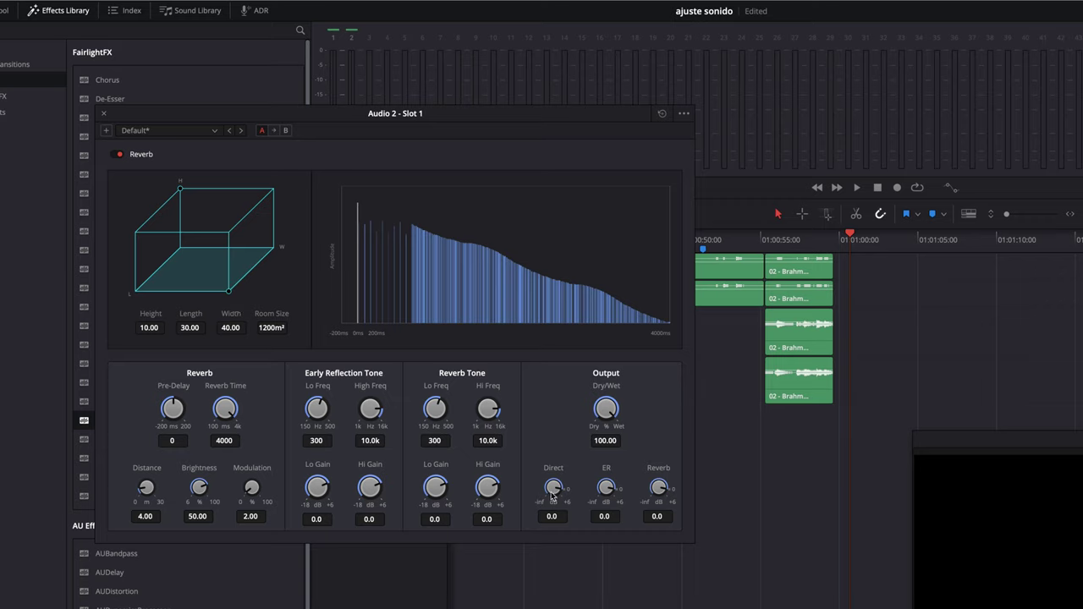
pyautogui.moveTo(555, 490); pyautogui.dragTo(555, 516)
pyautogui.click(251, 516)
pyautogui.click(766, 244)
pyautogui.press('space')
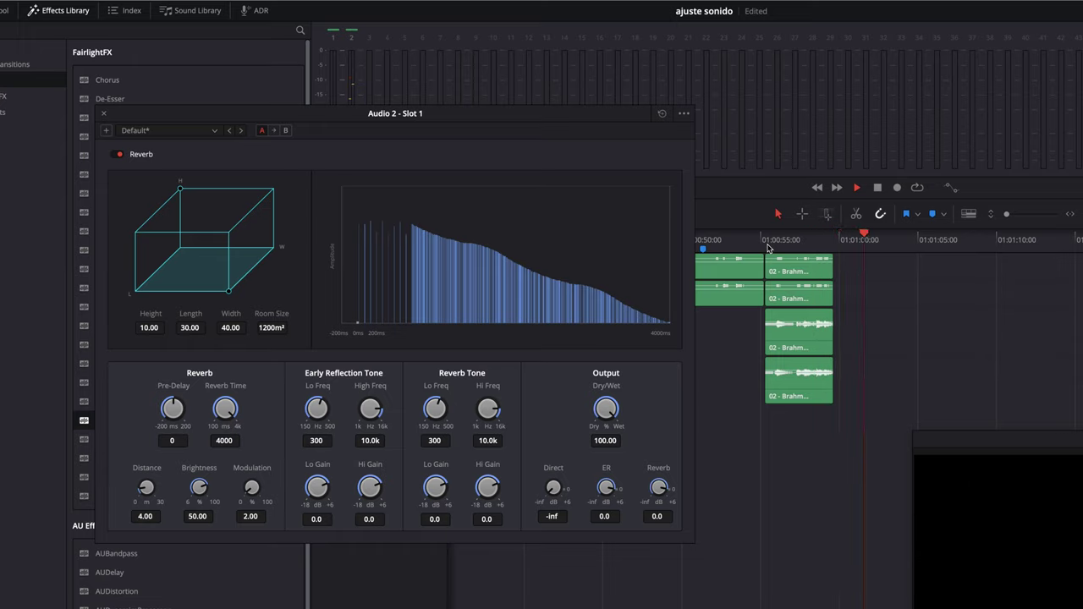
# Step: Add a fade-in to the Audio 2 clip and play back the ending from its start
pyautogui.press('space')
pyautogui.moveTo(767, 359)
pyautogui.moveTo(767, 359); pyautogui.dragTo(806, 363)
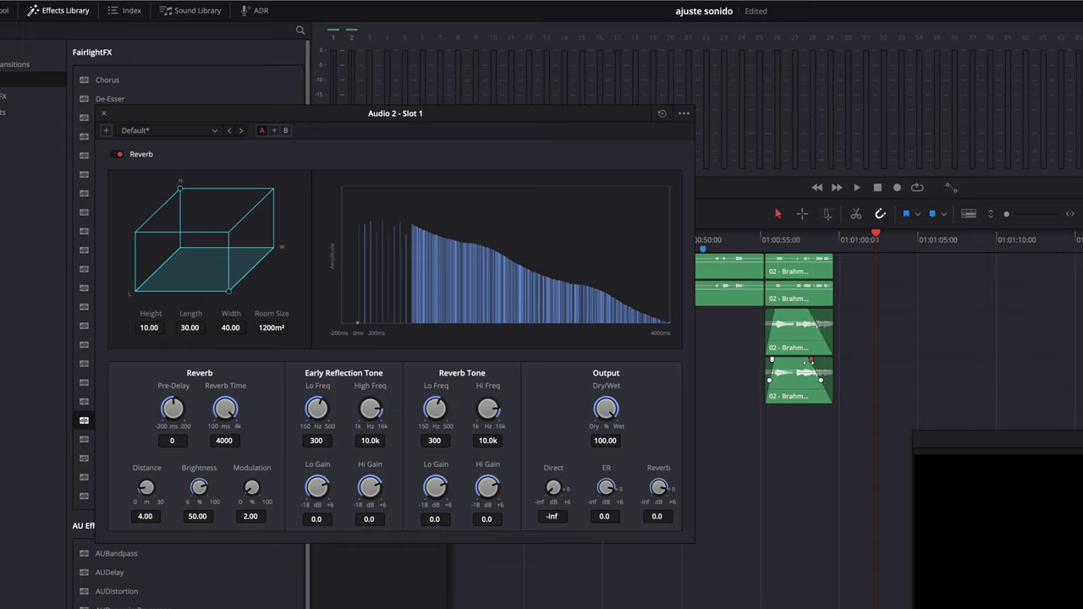
pyautogui.click(800, 362)
pyautogui.click(765, 246)
pyautogui.press('space')
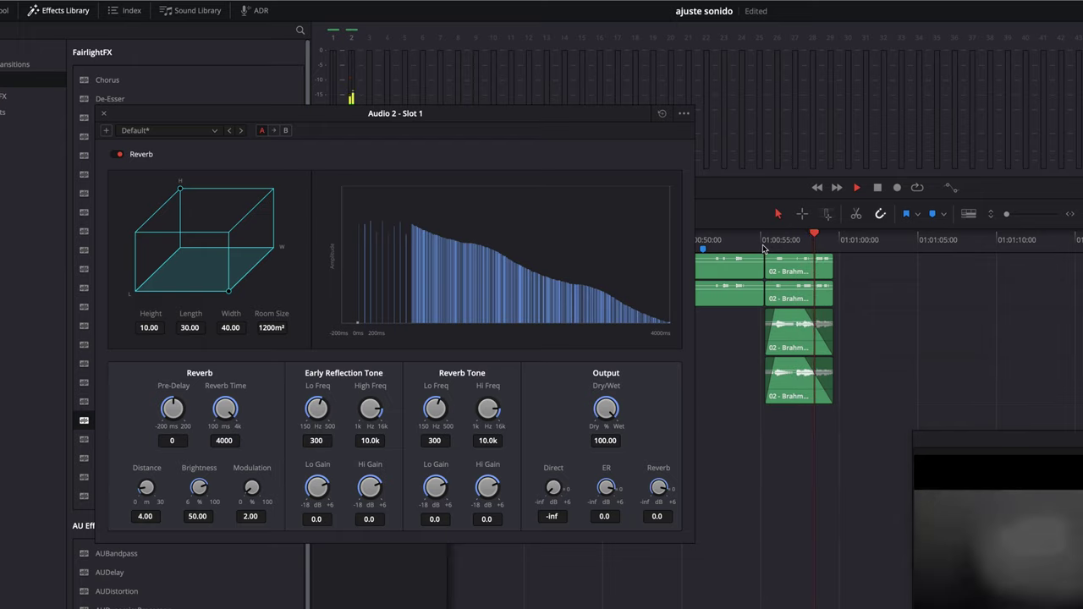
# Step: Move the Reverb window aside and drag a Range Selection across the ending clips
pyautogui.moveTo(816, 333)
pyautogui.moveTo(808, 363)
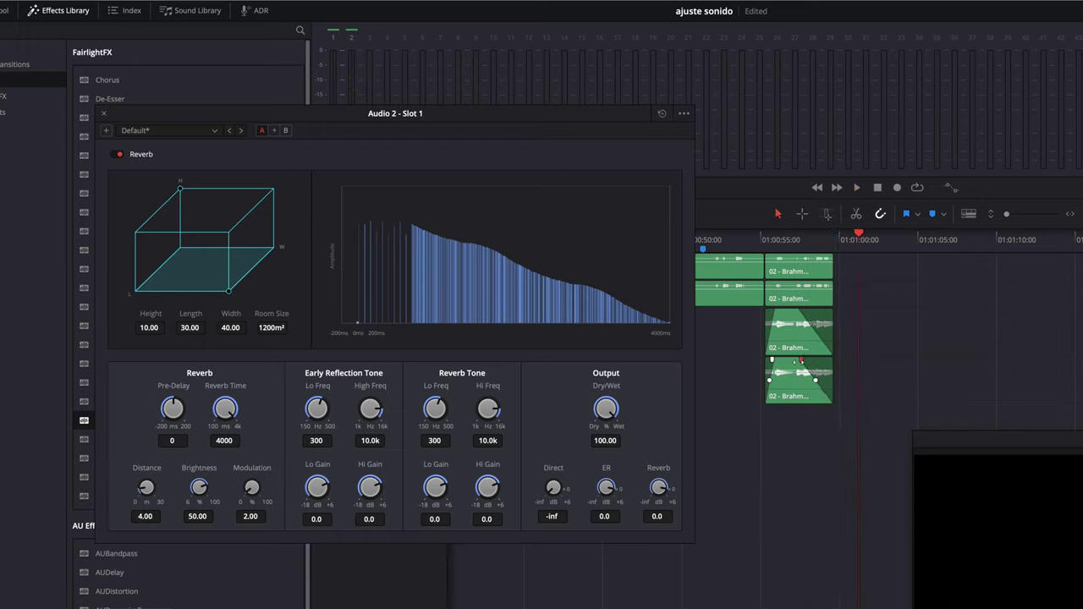
pyautogui.click(798, 362)
pyautogui.moveTo(561, 114); pyautogui.dragTo(437, 152)
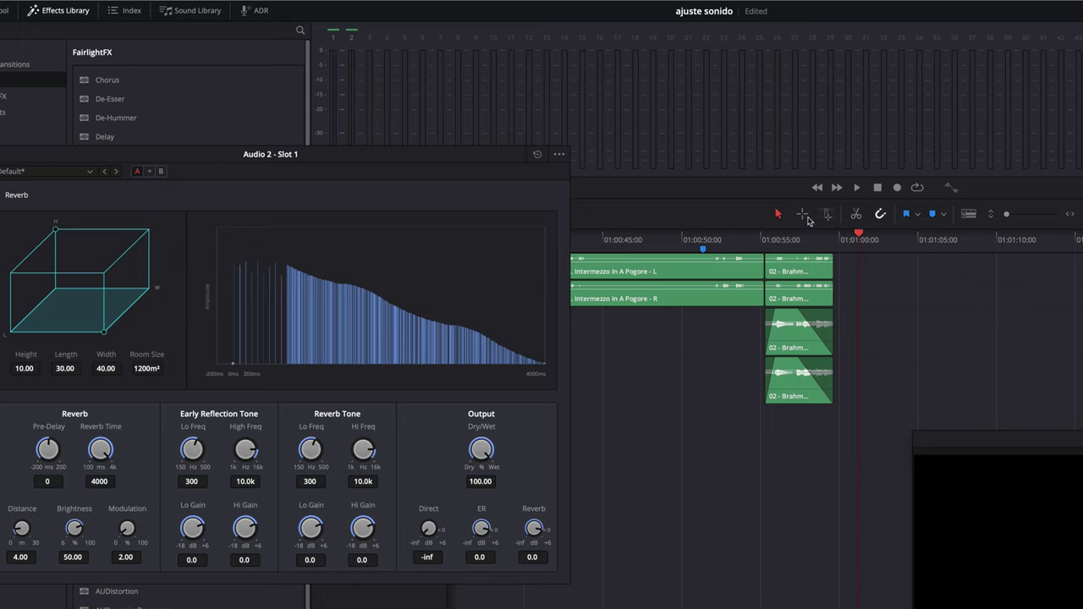
pyautogui.click(801, 216)
pyautogui.moveTo(761, 326); pyautogui.dragTo(916, 324)
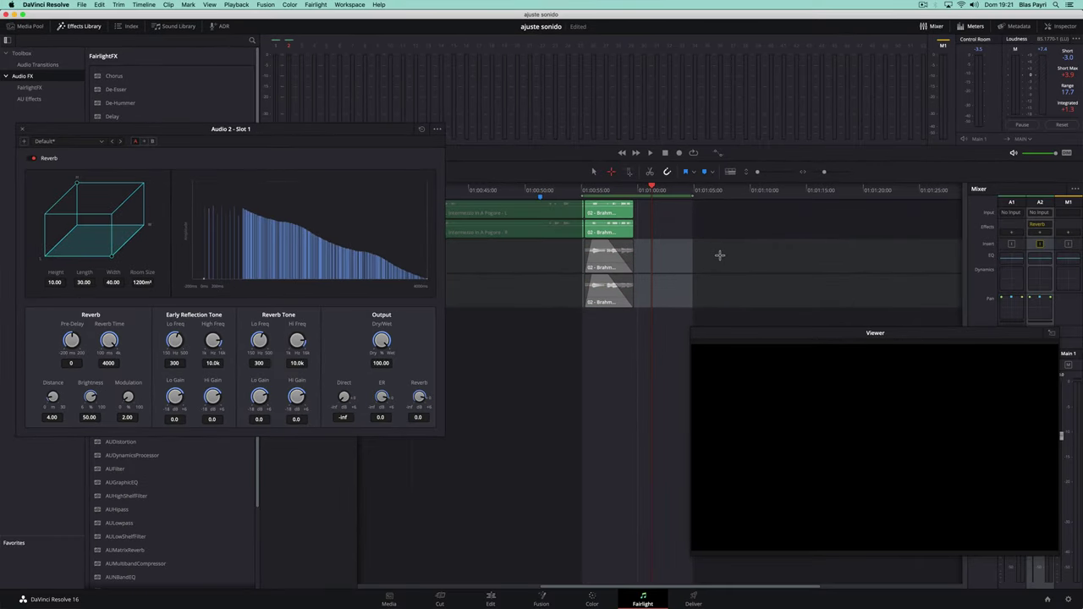
# Step: Clear the old range and mark In/Out from 01:00:55:06 to 01:01:06:20, covering the reverb tail
pyautogui.press('alt')
pyautogui.hotkey('alt', 'x')
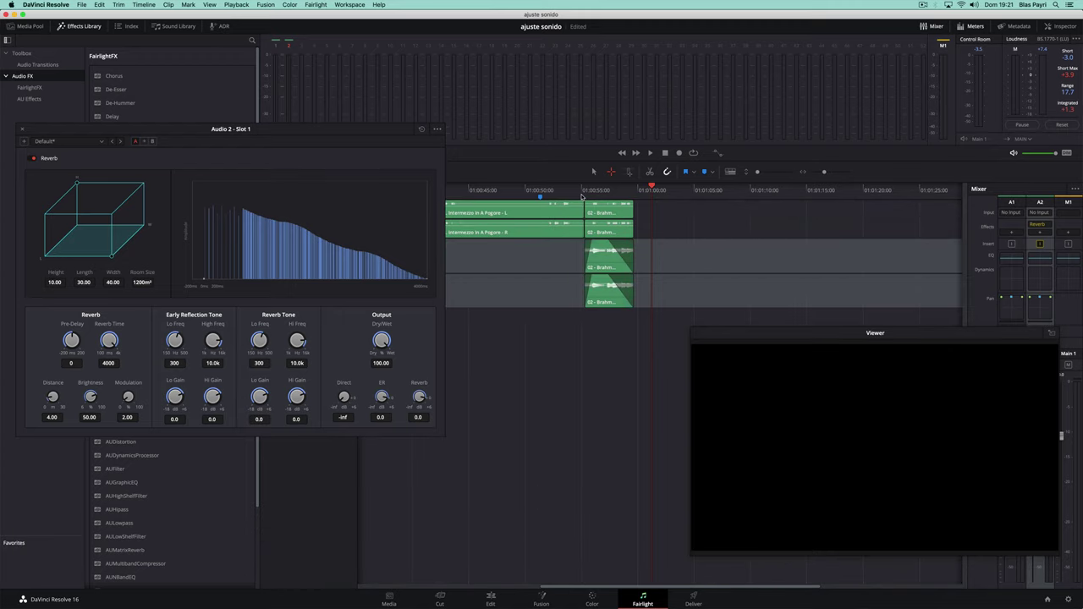
pyautogui.click(584, 194)
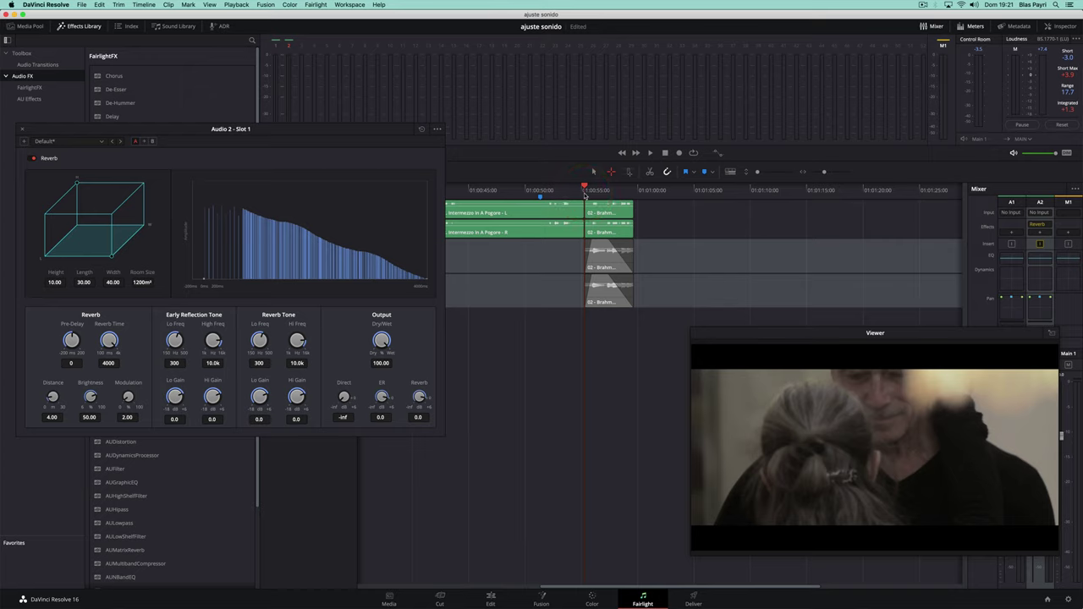
pyautogui.moveTo(585, 194); pyautogui.dragTo(675, 197)
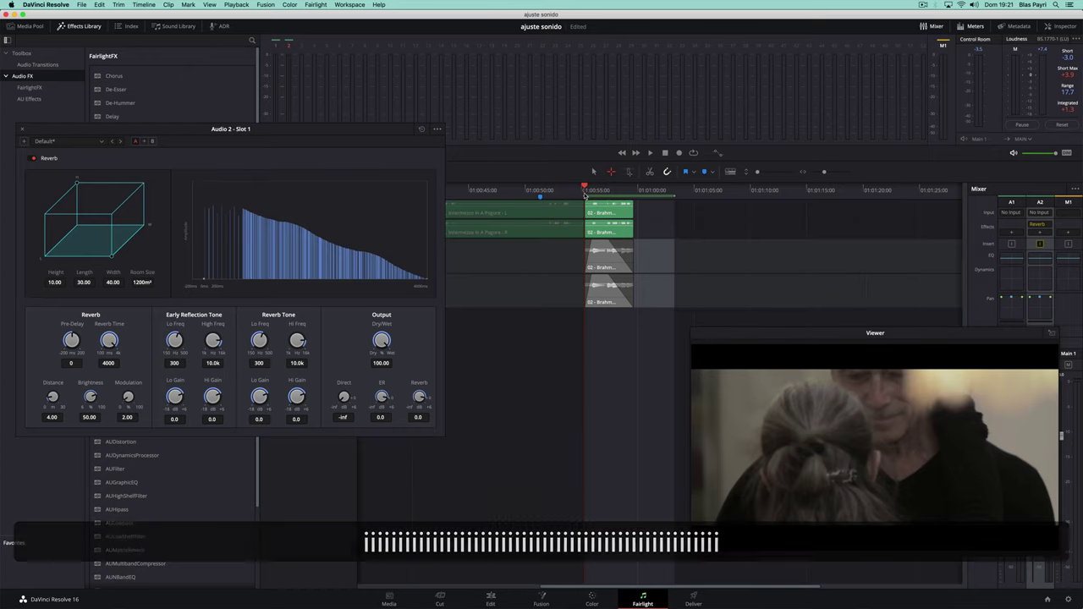
pyautogui.click(715, 197)
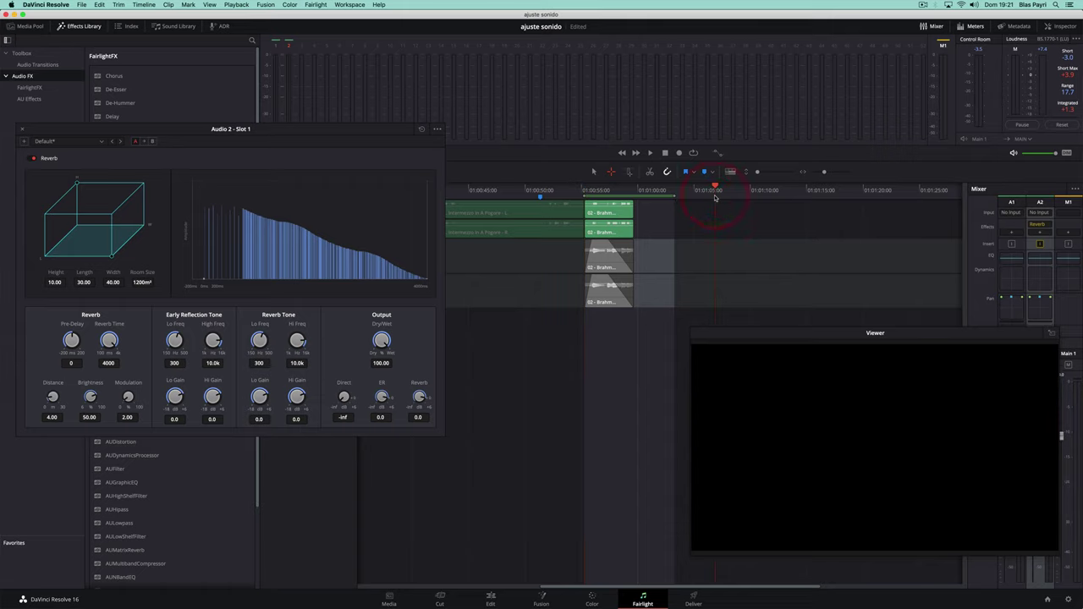
pyautogui.press('o')
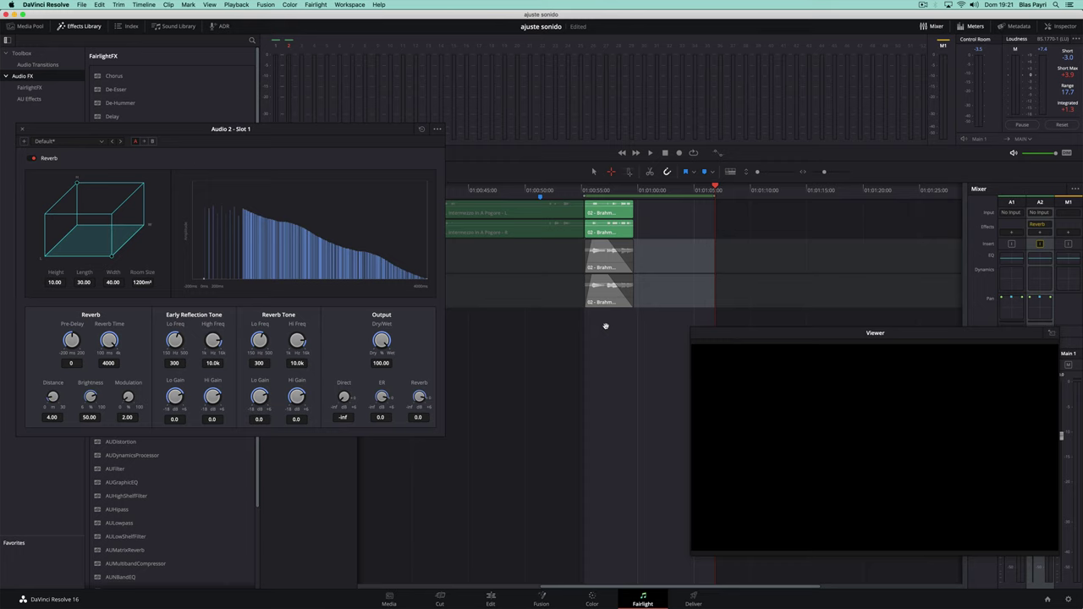
pyautogui.moveTo(381, 134); pyautogui.dragTo(463, 339)
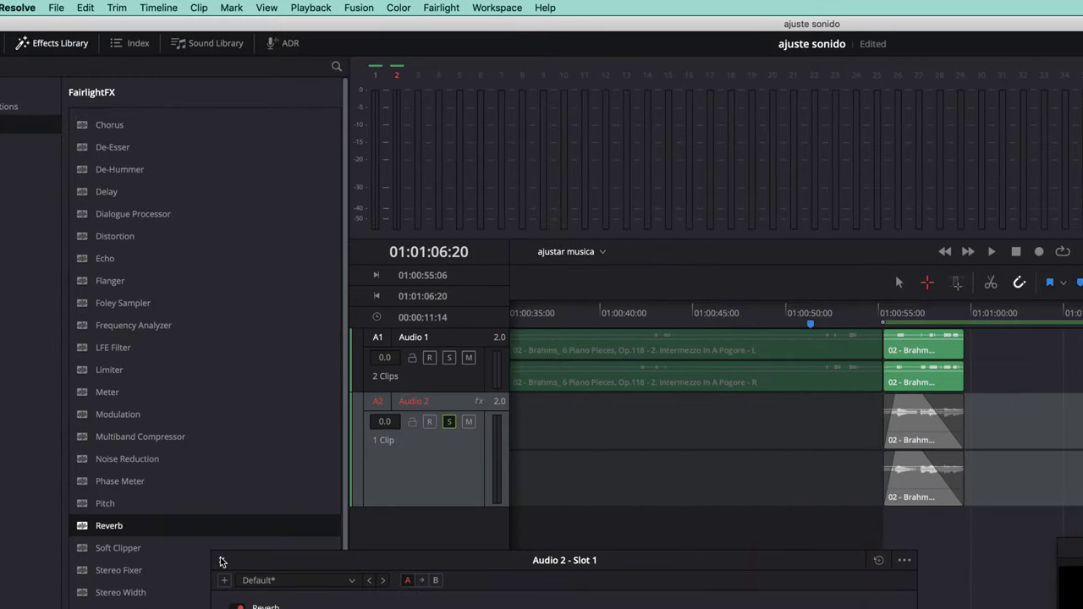
# Step: Close the Reverb window and bounce the marked range's mix to a new Audio 3 track
pyautogui.click(222, 560)
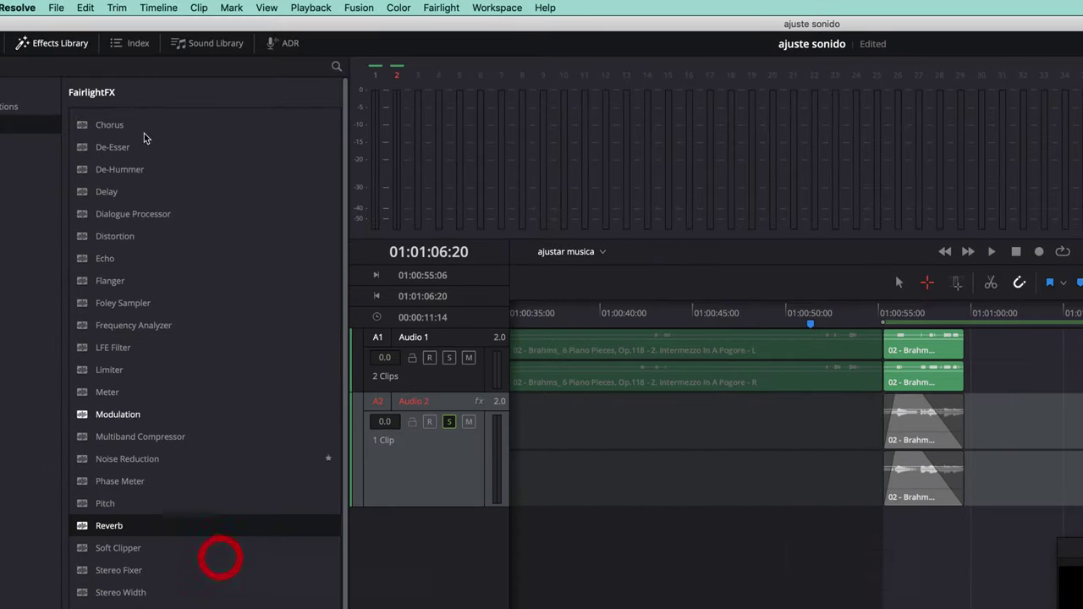
pyautogui.click(149, 11)
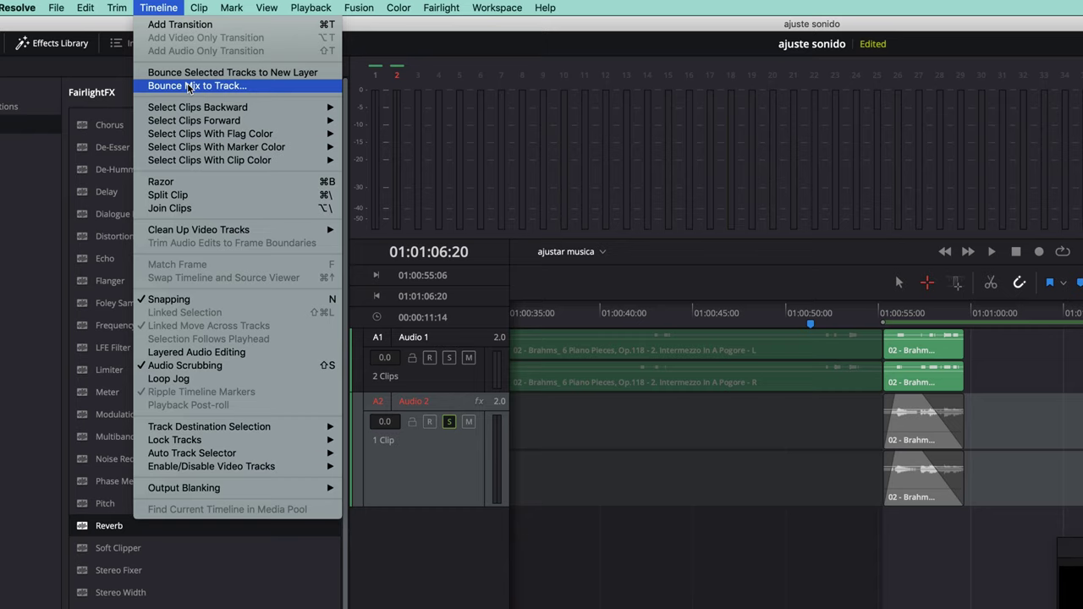
pyautogui.click(190, 87)
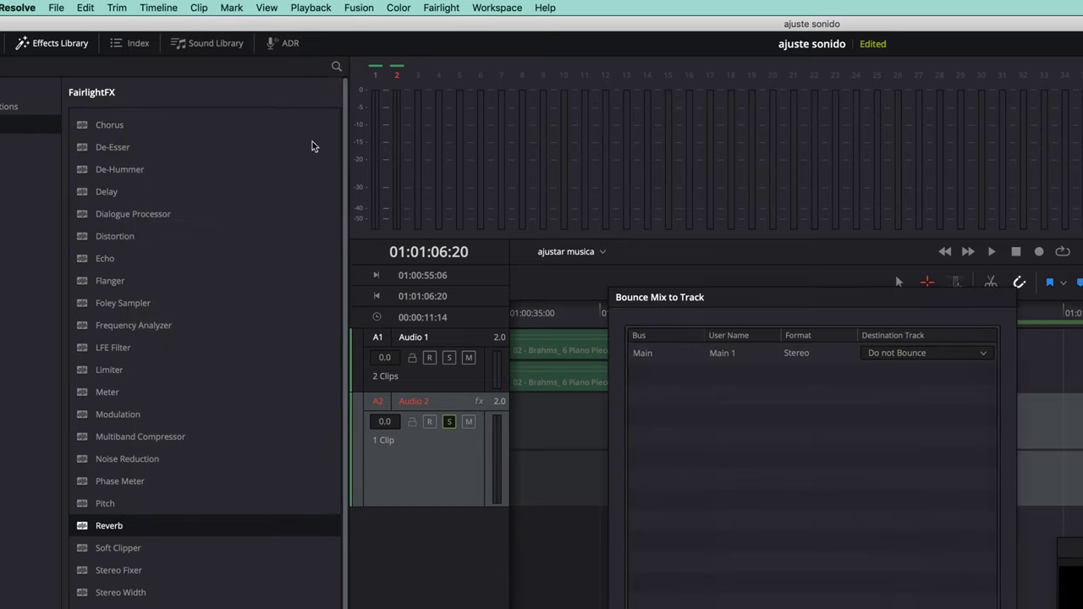
pyautogui.click(898, 354)
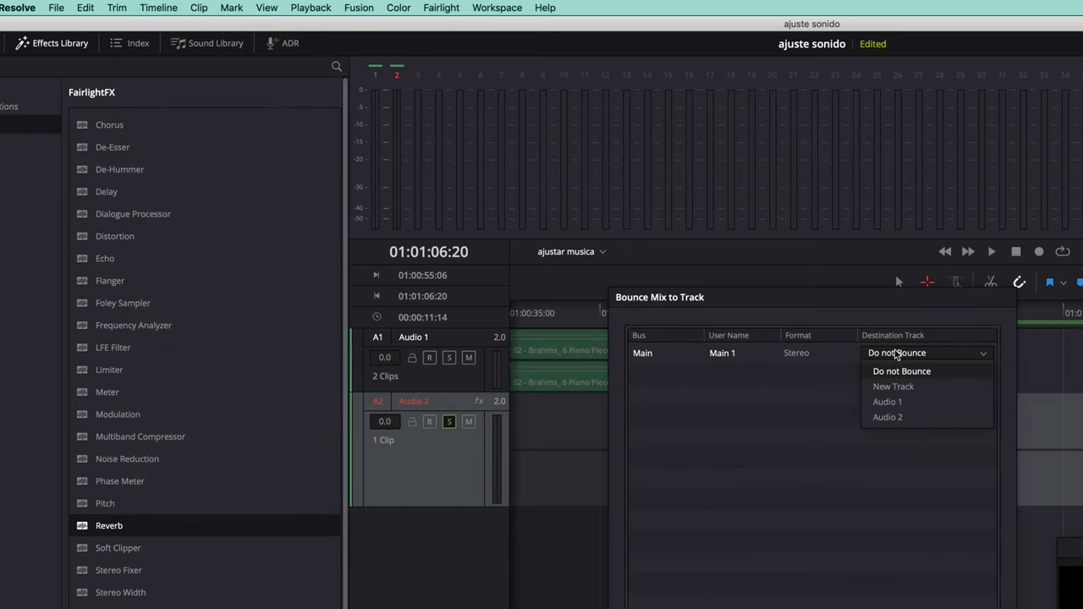
pyautogui.click(890, 389)
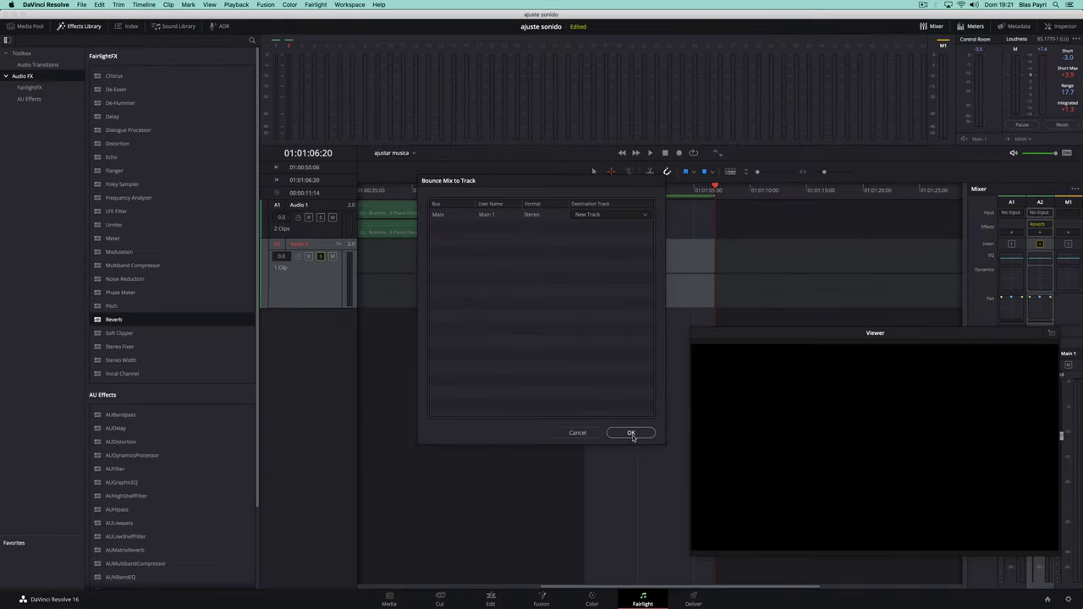
pyautogui.click(631, 433)
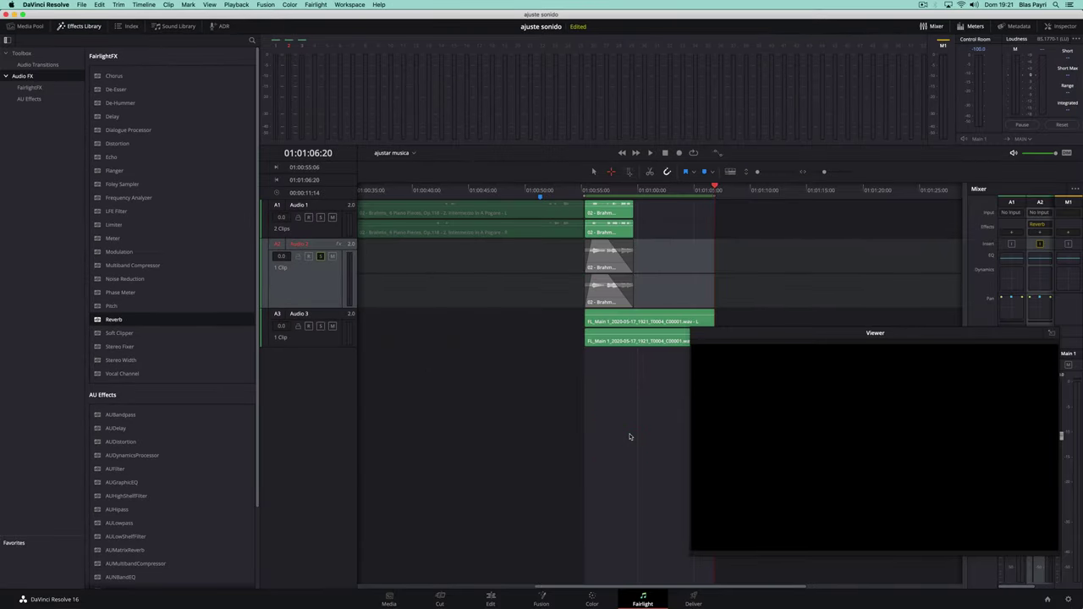
# Step: Move the viewer aside, enlarge the Audio 3 track, and solo it instead of Audio 2
pyautogui.moveTo(743, 336); pyautogui.dragTo(777, 408)
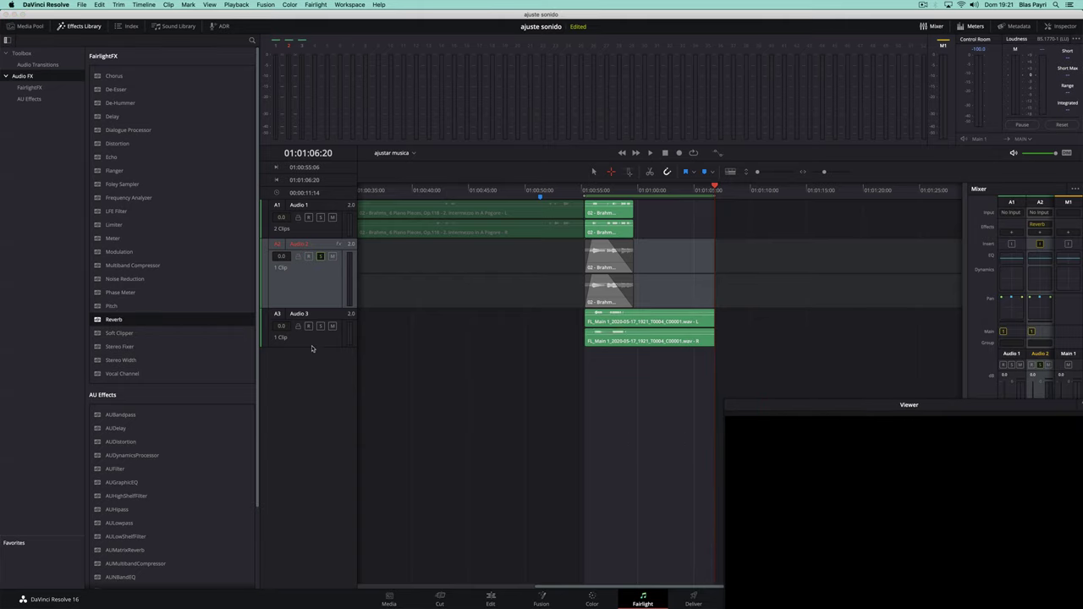
pyautogui.moveTo(310, 347); pyautogui.dragTo(309, 393)
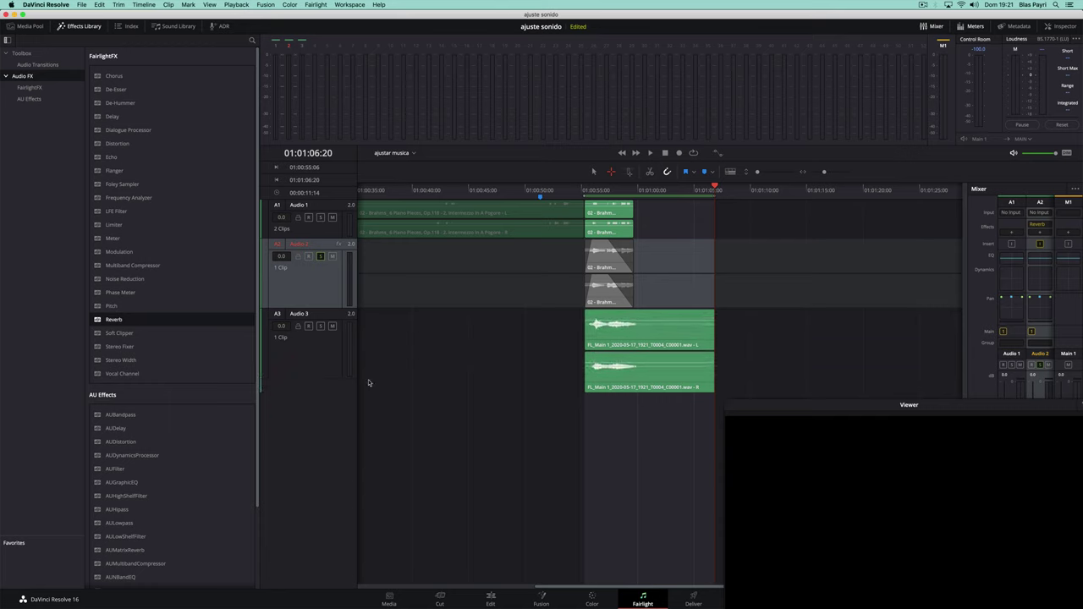
pyautogui.click(320, 257)
pyautogui.click(320, 326)
# Step: Listen to the Audio 3 clip alone, then unsolo Audio 3 and mute Audio 2
pyautogui.click(584, 194)
pyautogui.press('space')
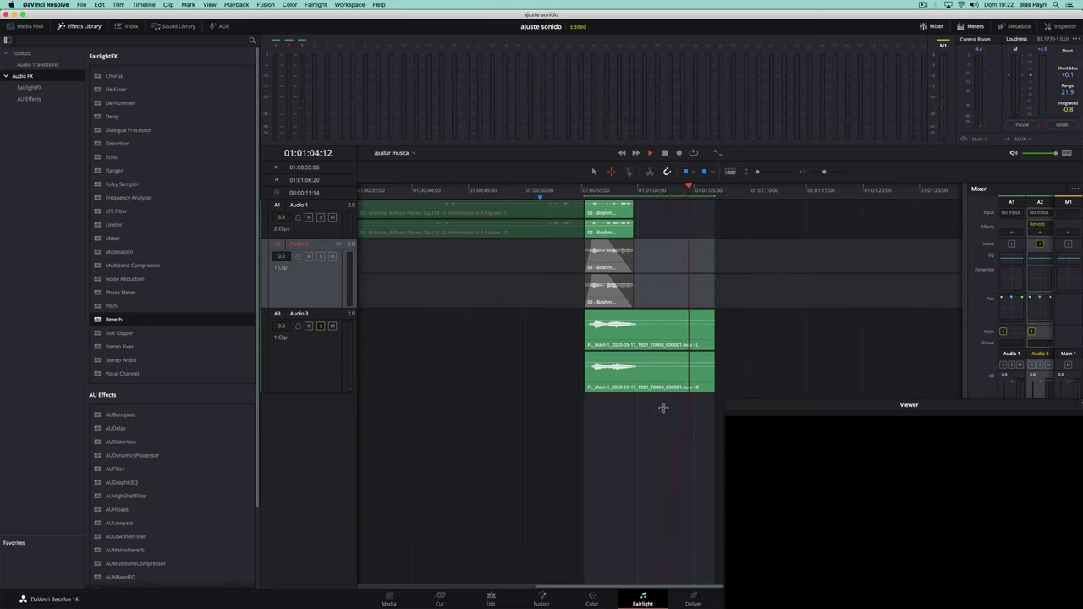
pyautogui.press('space')
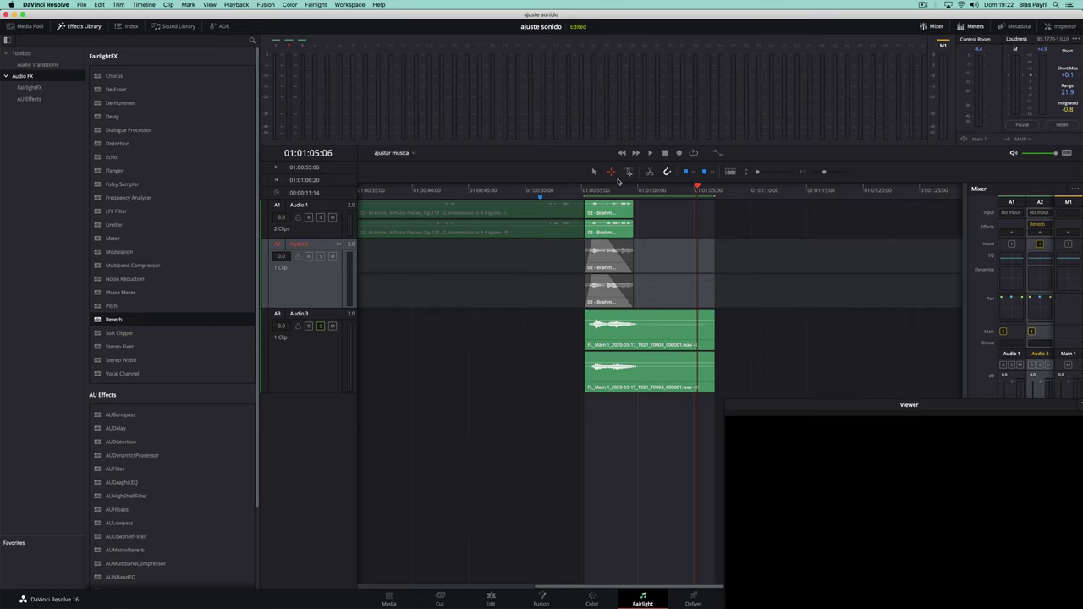
pyautogui.click(320, 327)
pyautogui.click(332, 256)
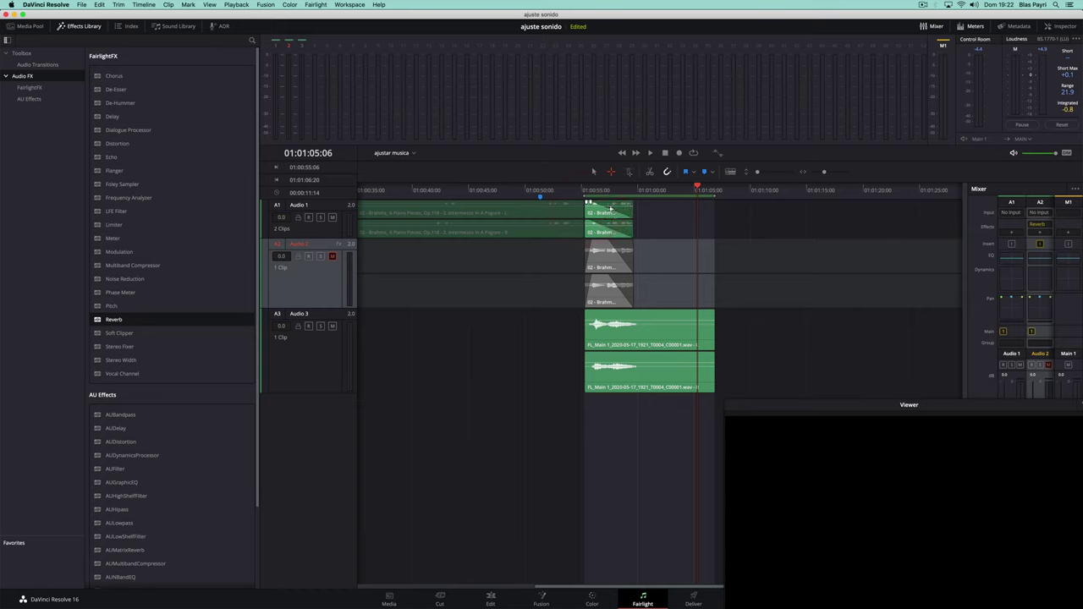
# Step: Move the video viewer up over the timeline and replay the music ending from 01:00:49:19
pyautogui.click(605, 208)
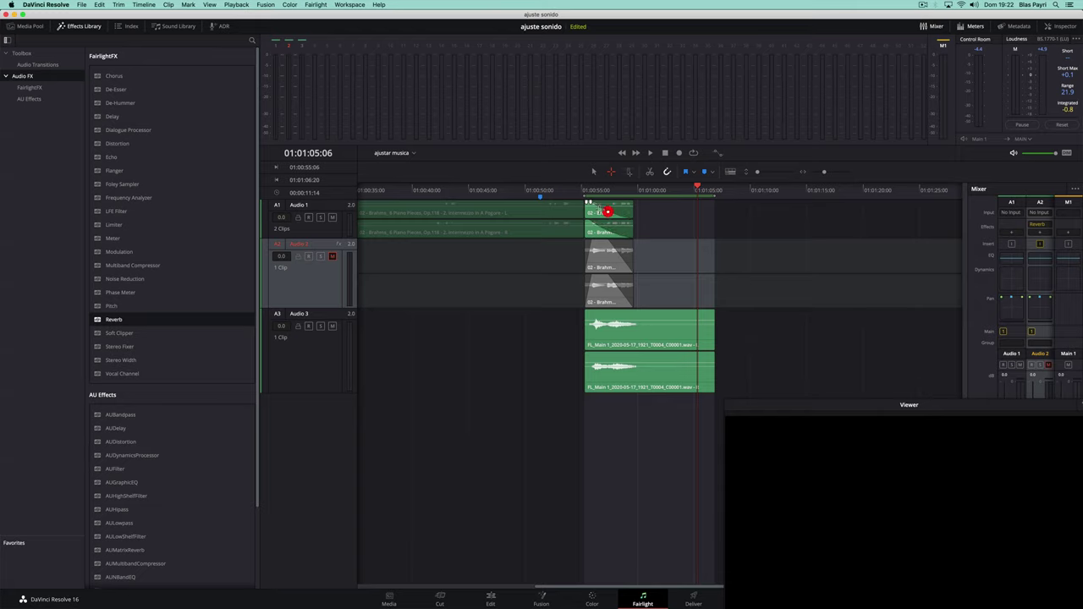
pyautogui.click(523, 193)
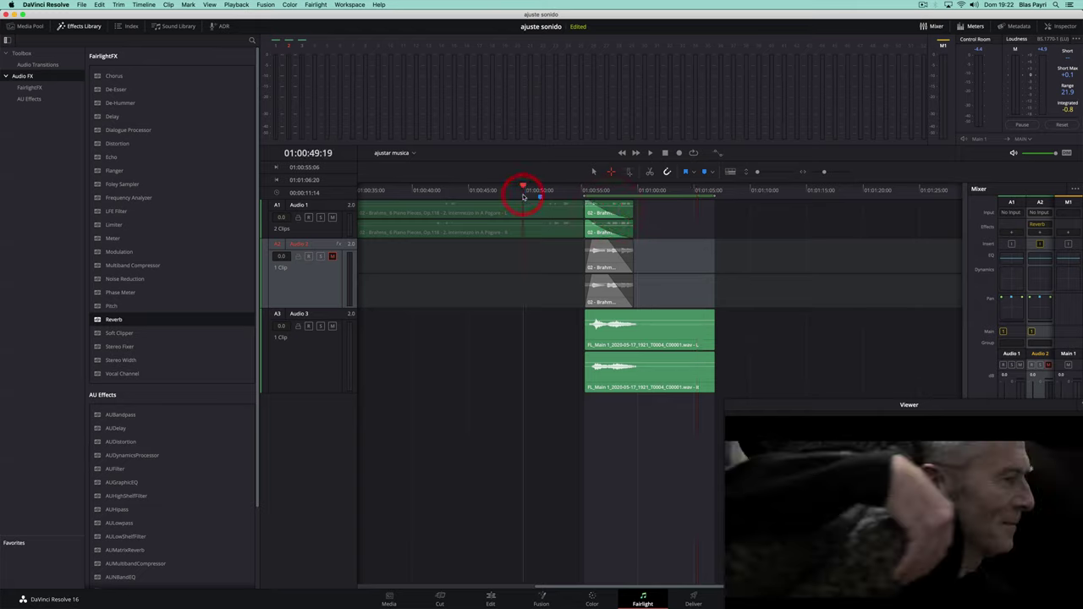
pyautogui.moveTo(880, 380); pyautogui.dragTo(836, 264)
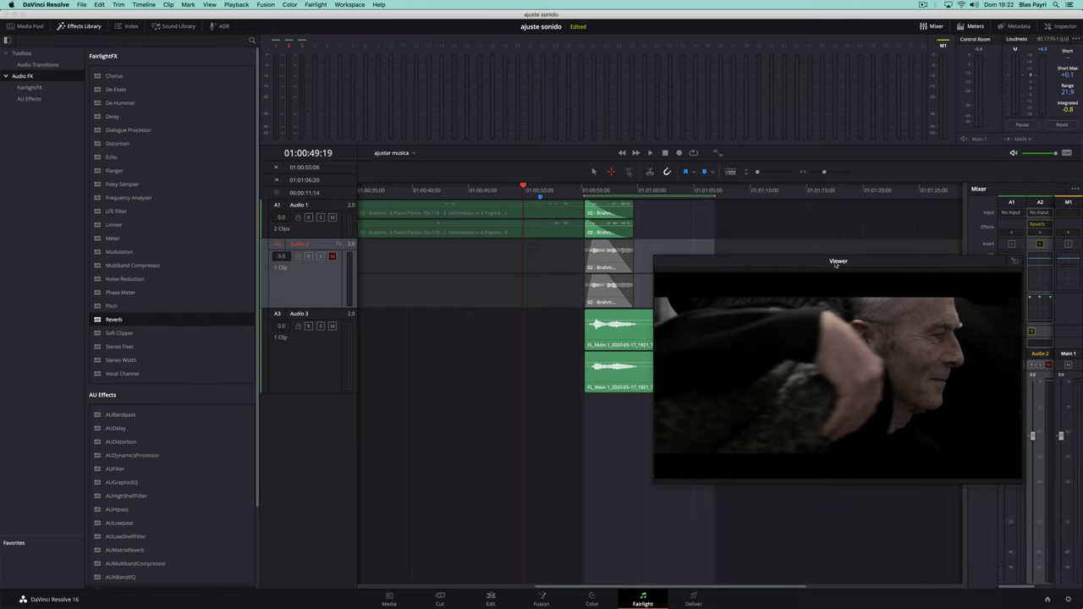
pyautogui.press('space')
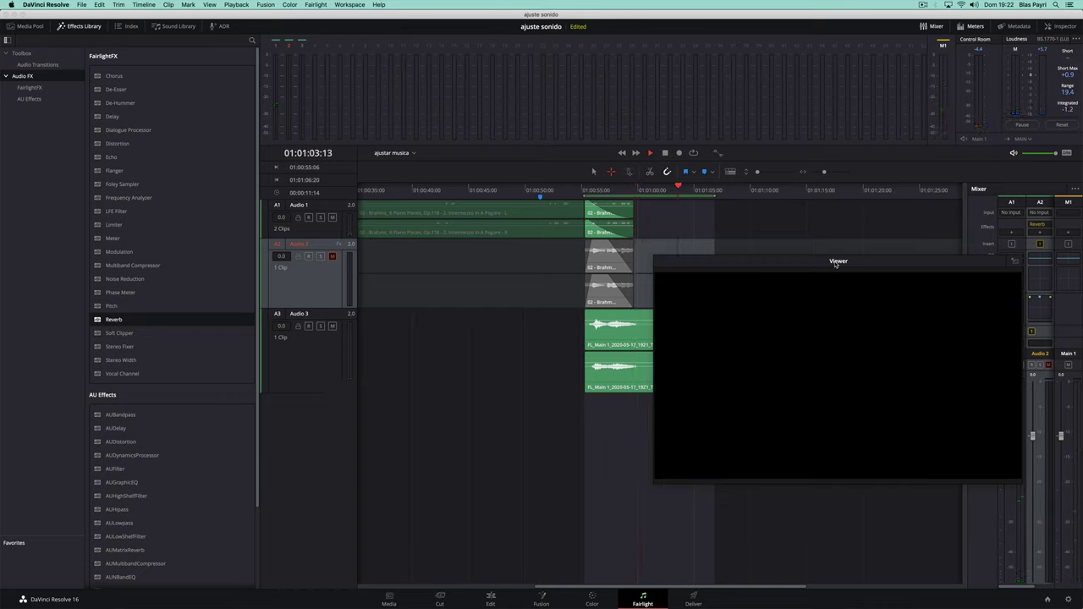
pyautogui.press('space')
pyautogui.click(606, 320)
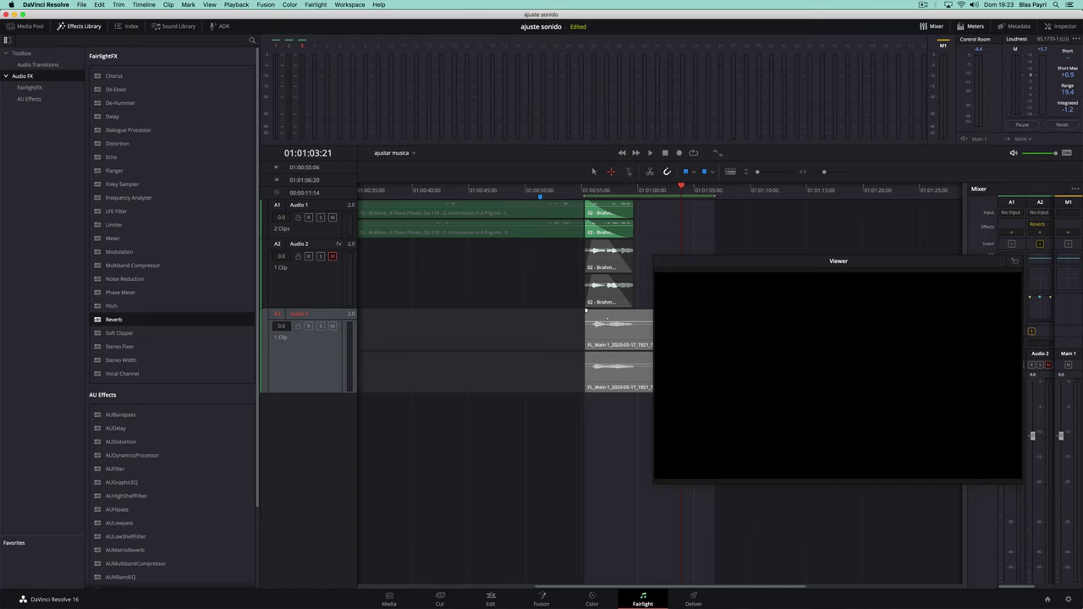
# Step: Trim the right edge of the Audio 1 Brahms clips slightly shorter and replay the ending
pyautogui.click(606, 319)
pyautogui.click(593, 311)
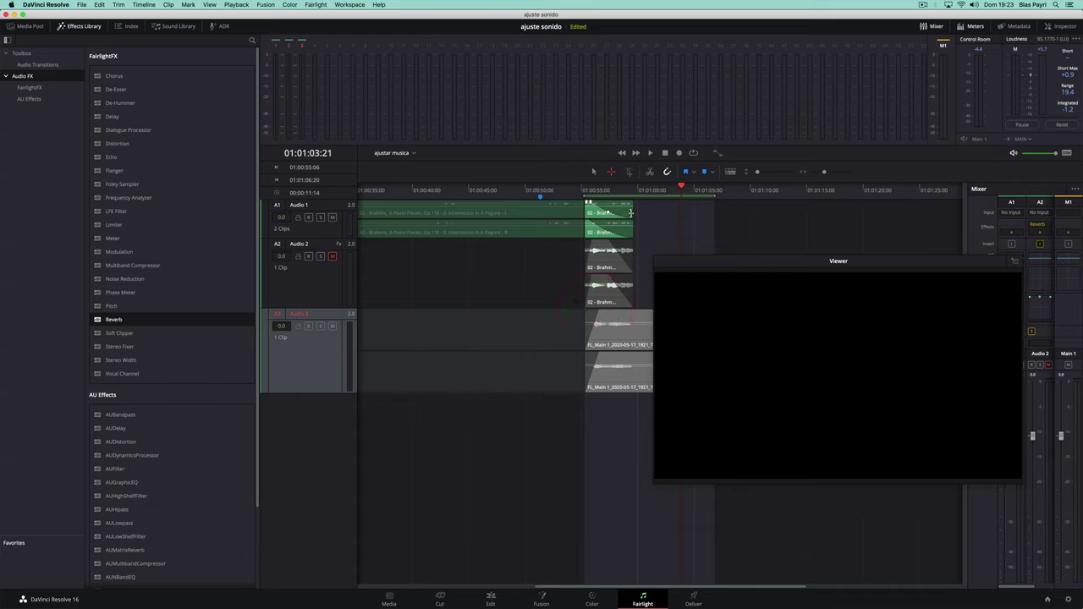
pyautogui.moveTo(630, 212); pyautogui.dragTo(622, 213)
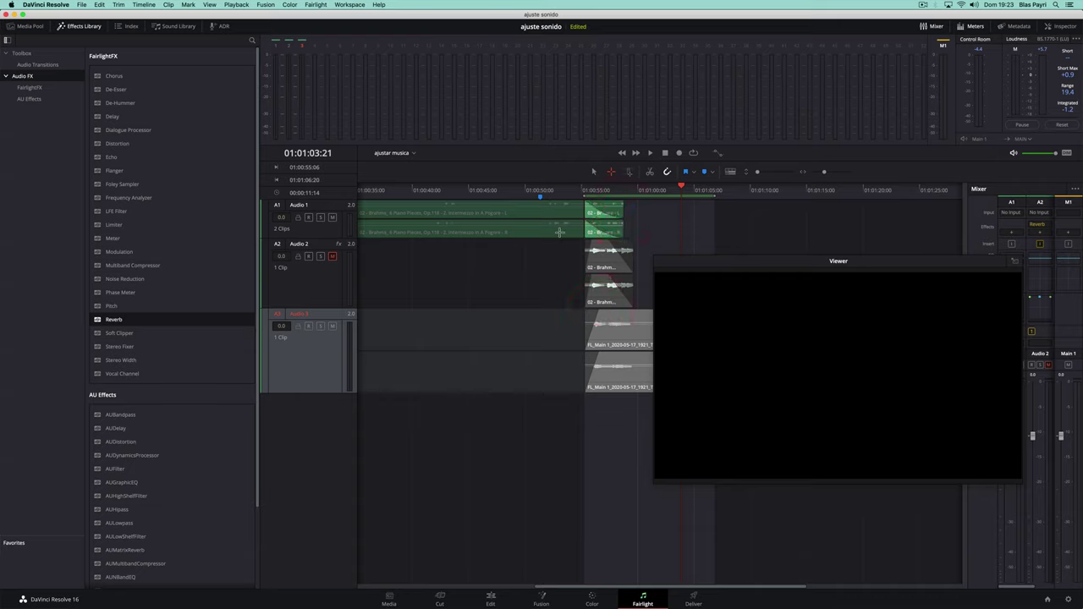
pyautogui.click(559, 197)
pyautogui.press('space')
pyautogui.press('space')
pyautogui.click(574, 438)
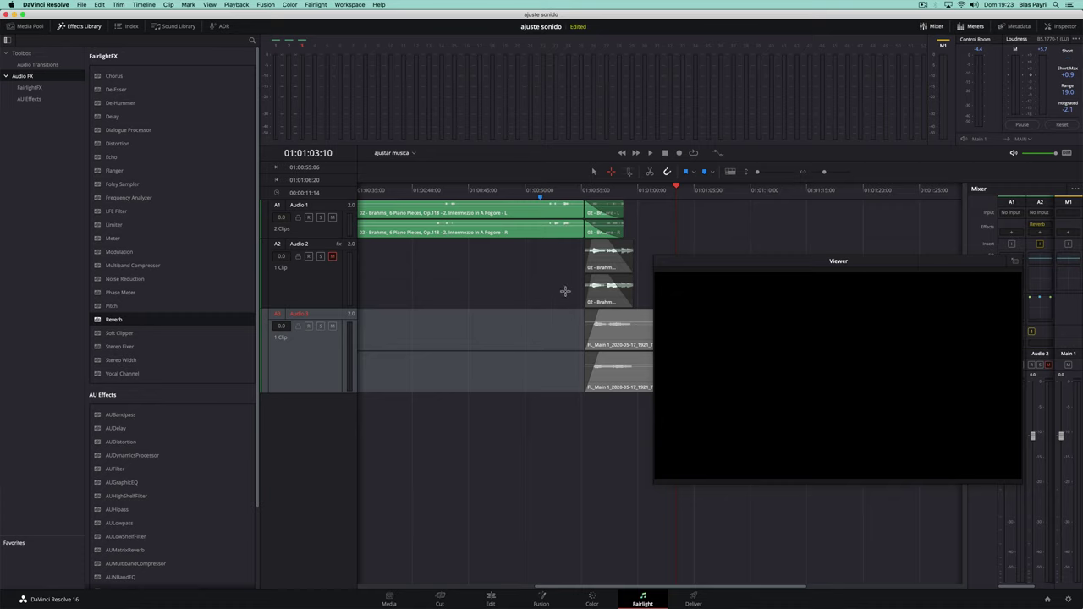
pyautogui.click(594, 172)
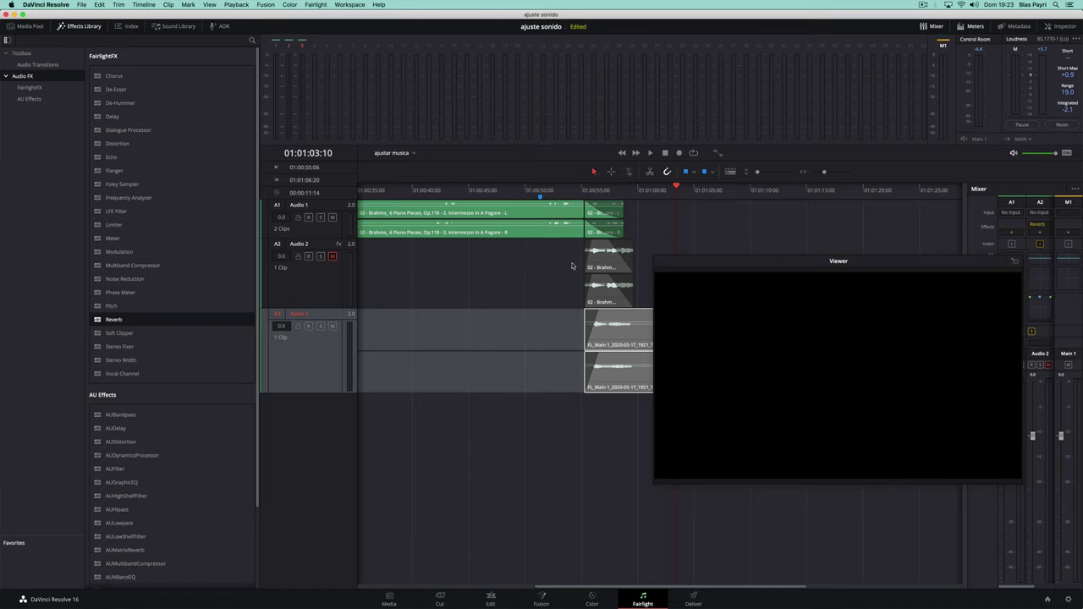
# Step: Delete both reverb clips from Audio 2 and unmute the track
pyautogui.click(610, 285)
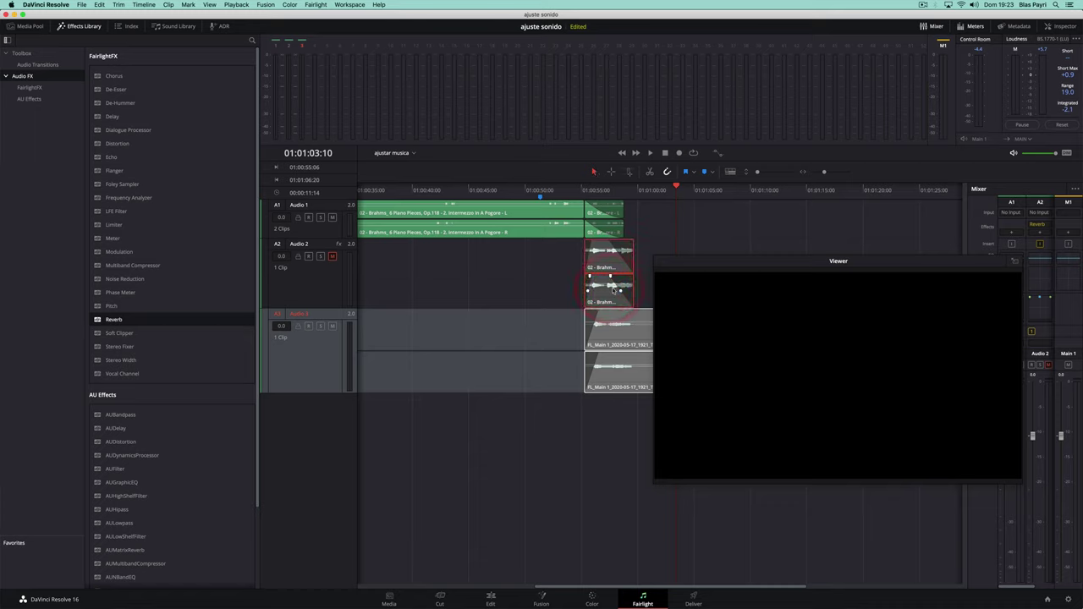
pyautogui.press('BackSpace')
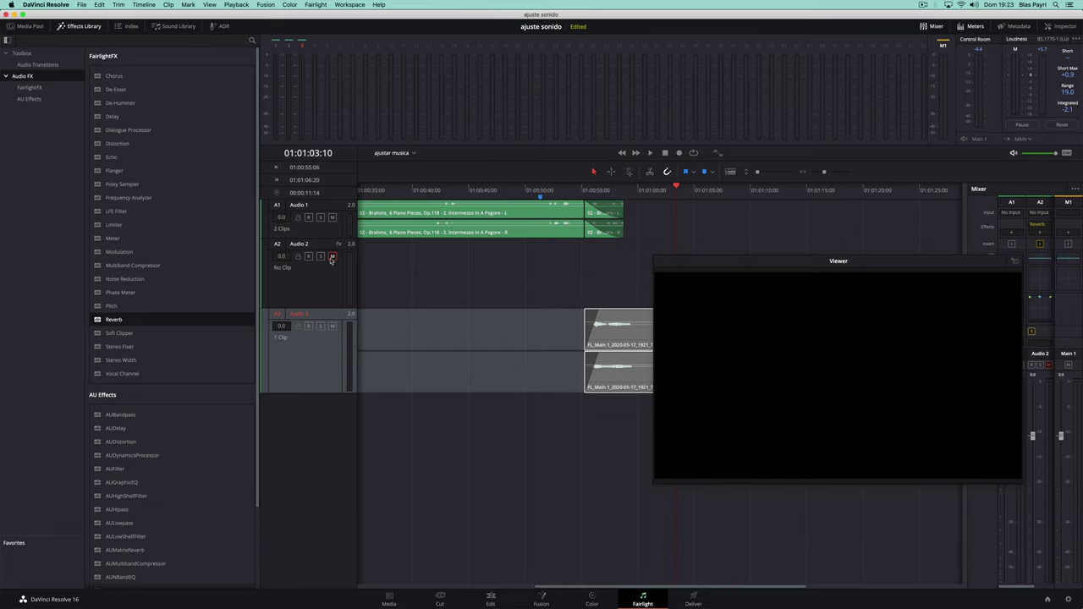
pyautogui.click(333, 257)
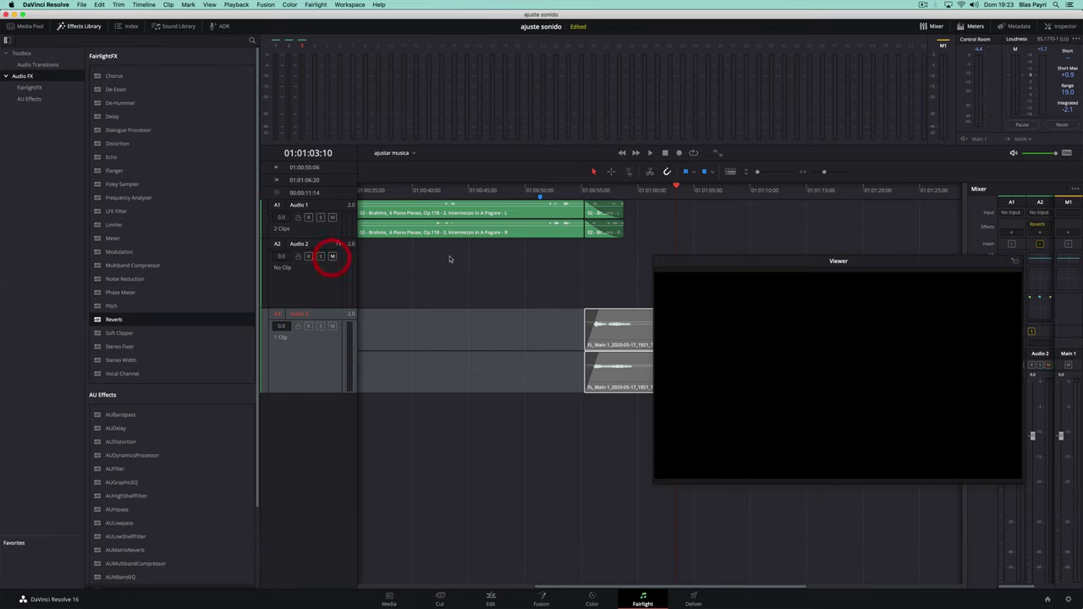
# Step: Delete the short tail clip at the end of Audio 1
pyautogui.click(593, 236)
pyautogui.press('BackSpace')
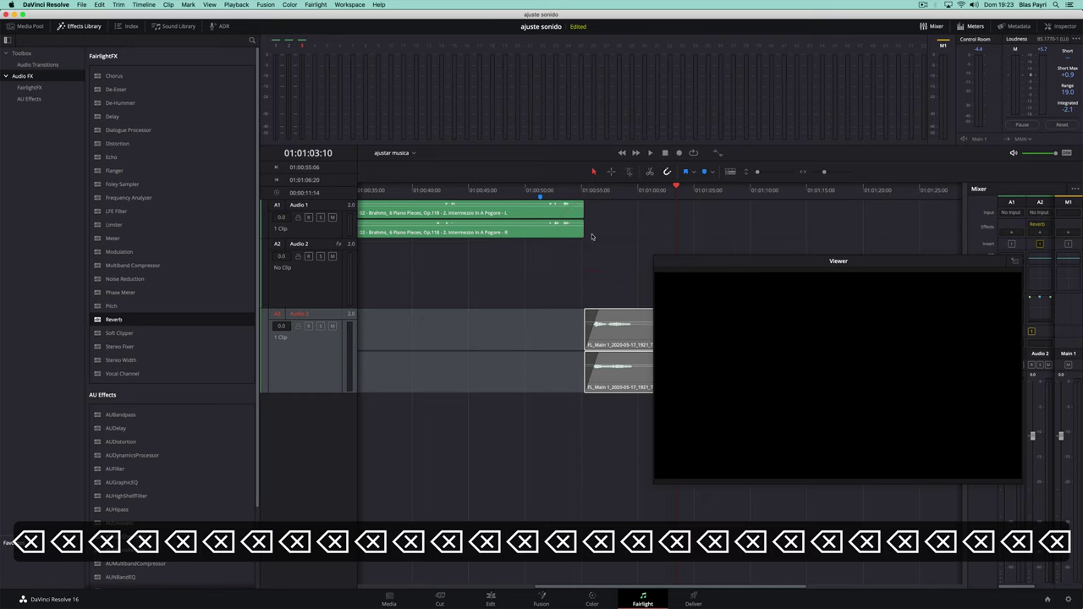
pyautogui.click(551, 193)
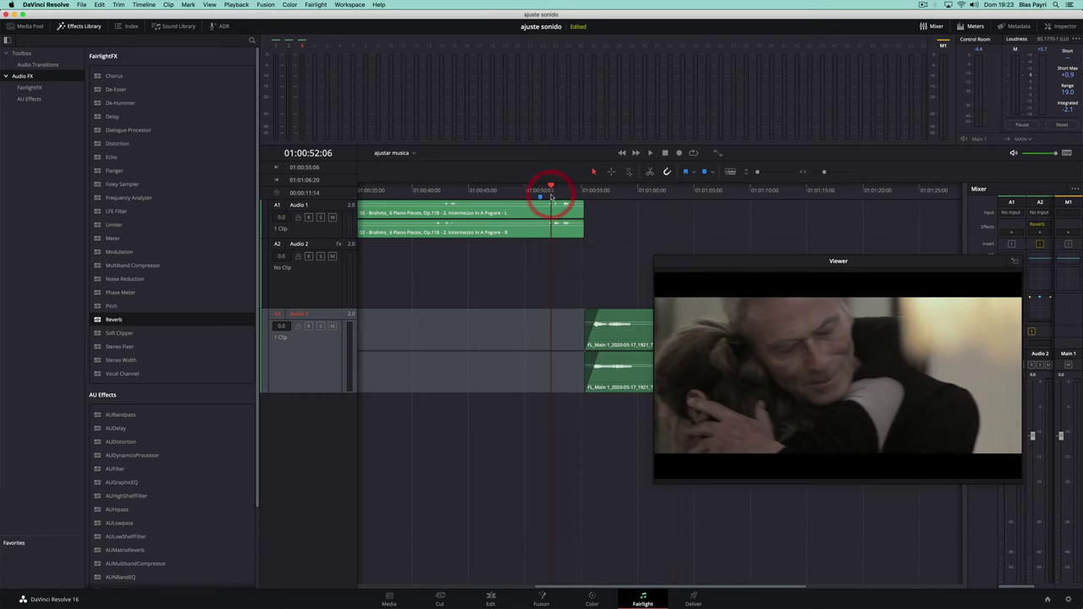
# Step: Split the Audio 1 Brahms music at 01:00:53:05
pyautogui.press('space')
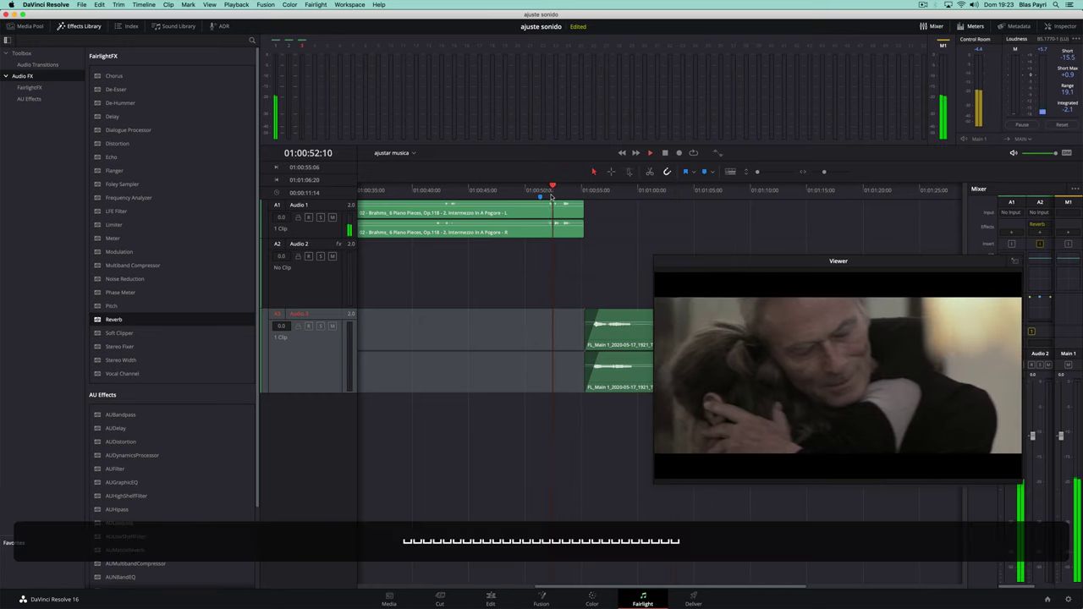
pyautogui.press('space')
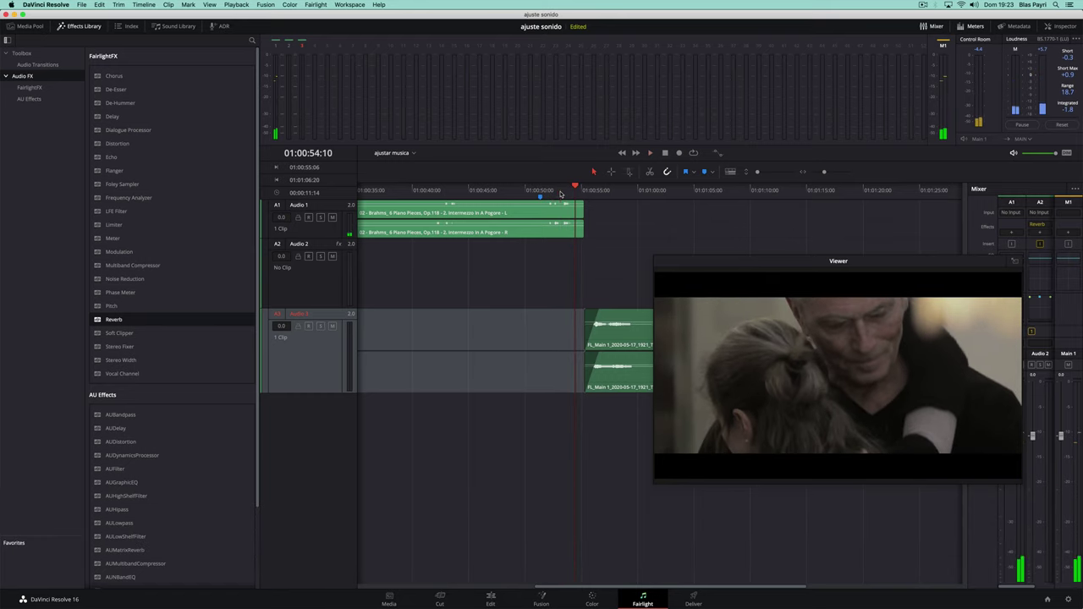
pyautogui.click(560, 193)
pyautogui.press('space')
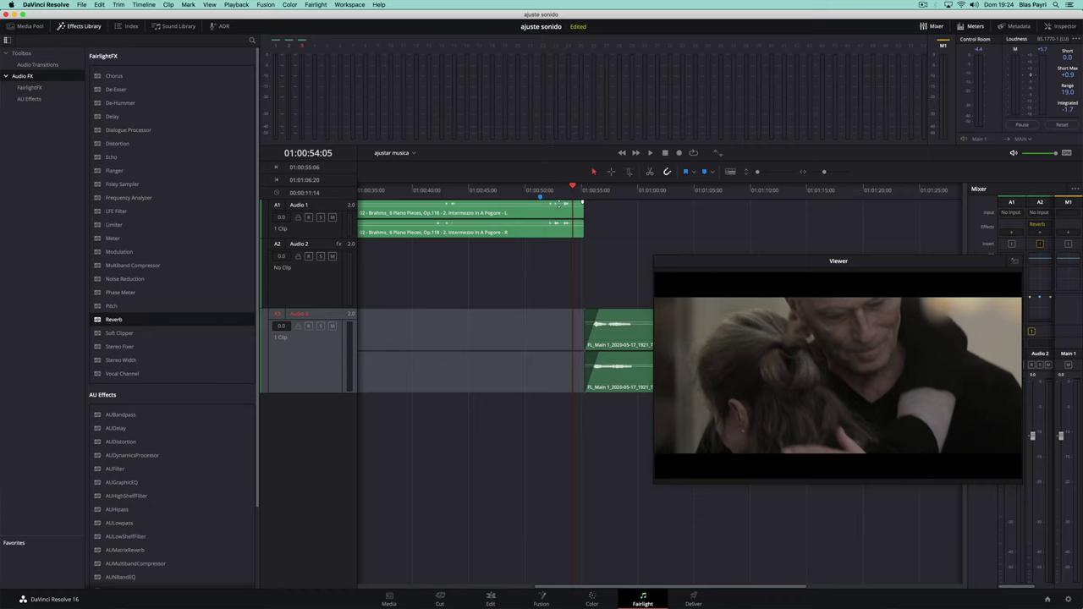
pyautogui.click(561, 187)
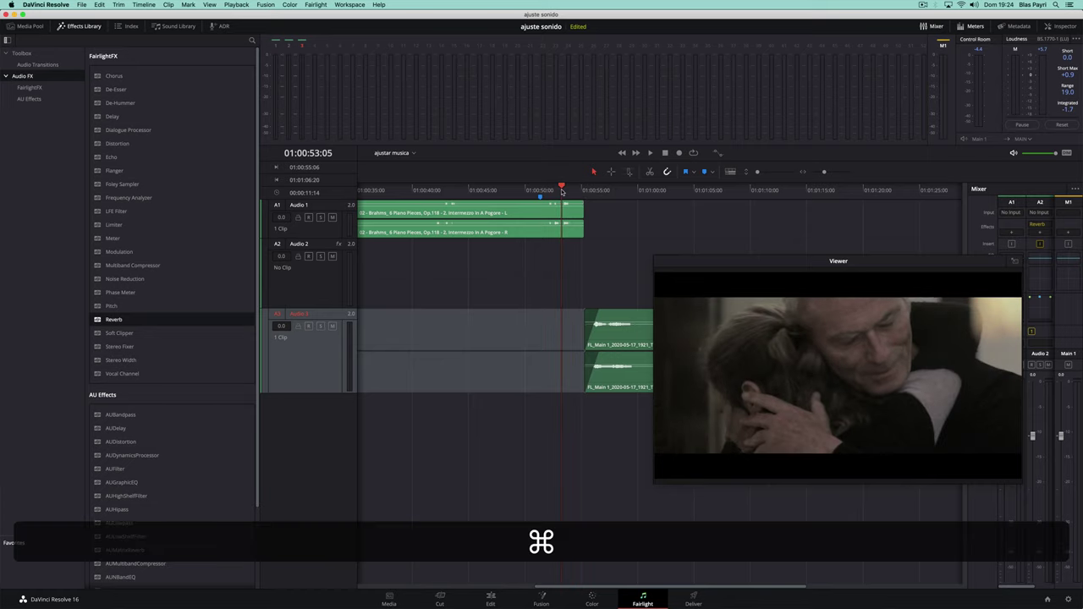
pyautogui.press('super+b')
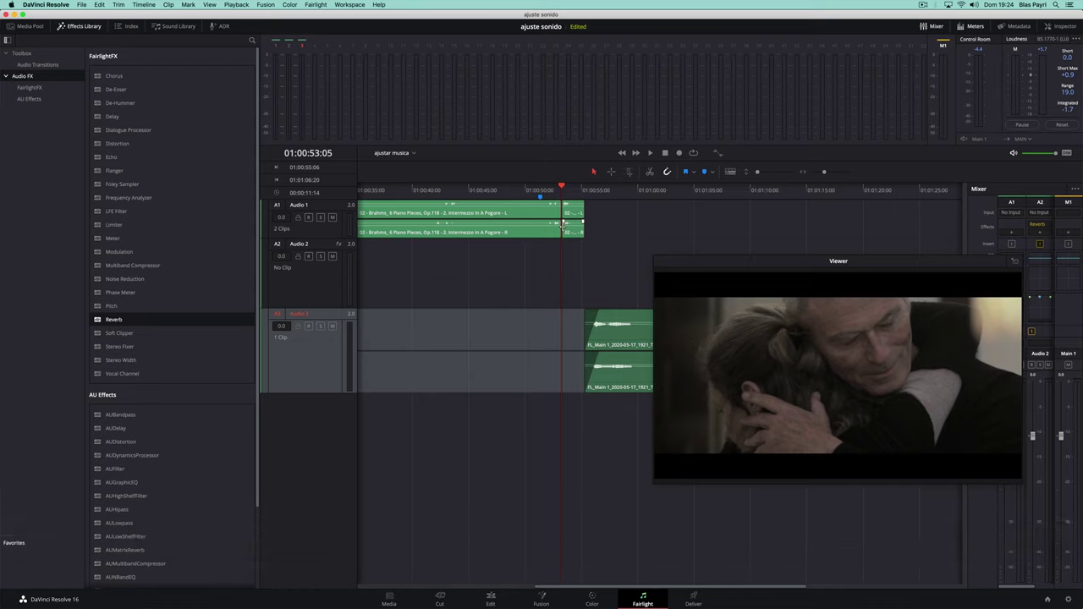
# Step: Copy the end piece down to Audio 2 and trim the Audio 1 end piece shorter
pyautogui.press('alt')
pyautogui.moveTo(572, 212); pyautogui.dragTo(560, 264)
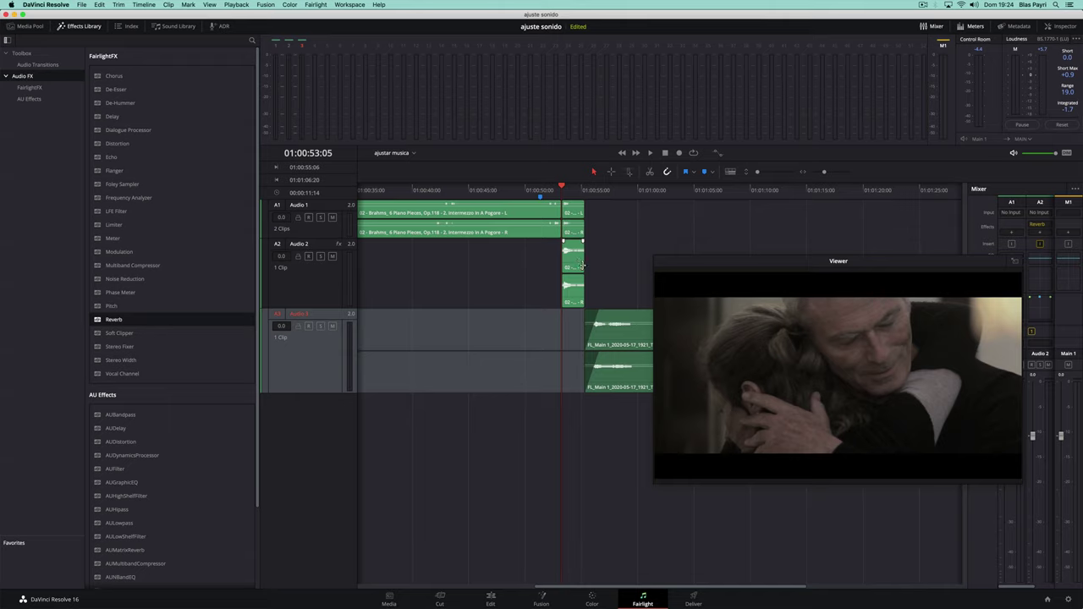
pyautogui.moveTo(583, 267); pyautogui.dragTo(576, 266)
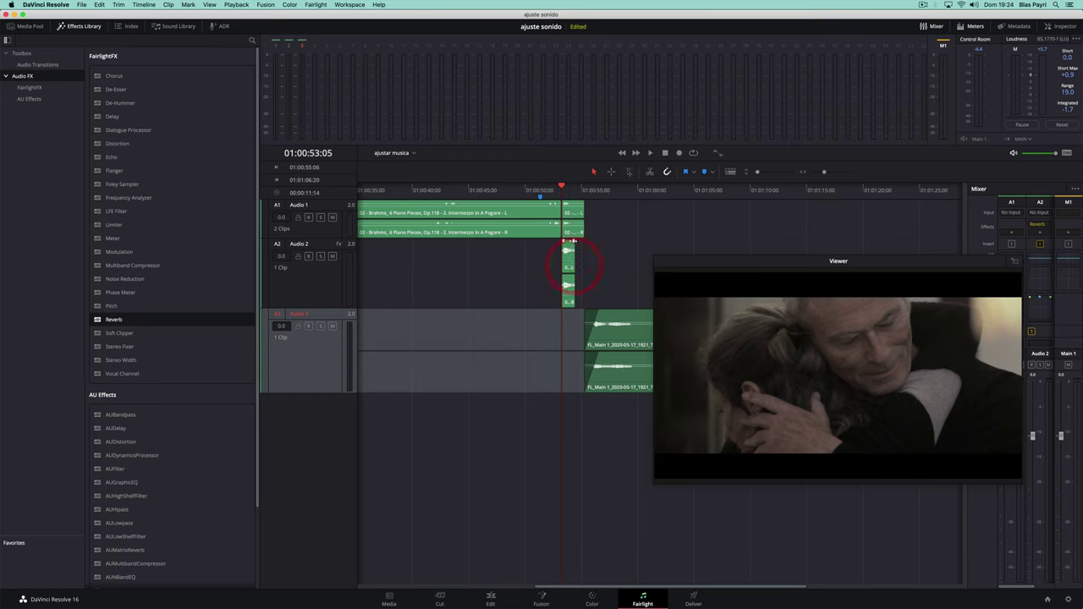
pyautogui.click(567, 244)
pyautogui.click(565, 243)
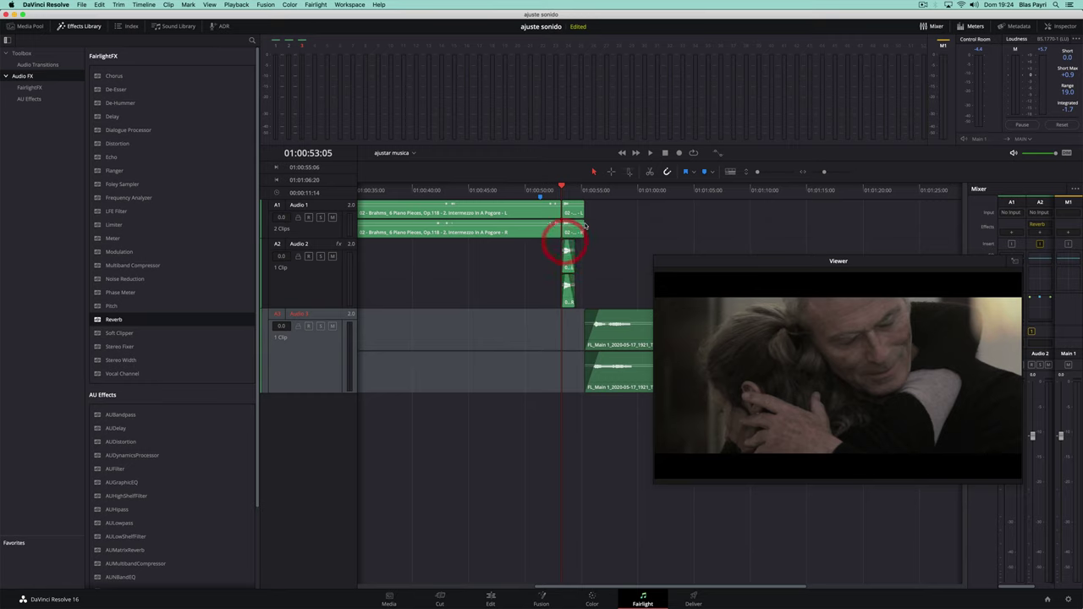
pyautogui.moveTo(582, 226); pyautogui.dragTo(575, 227)
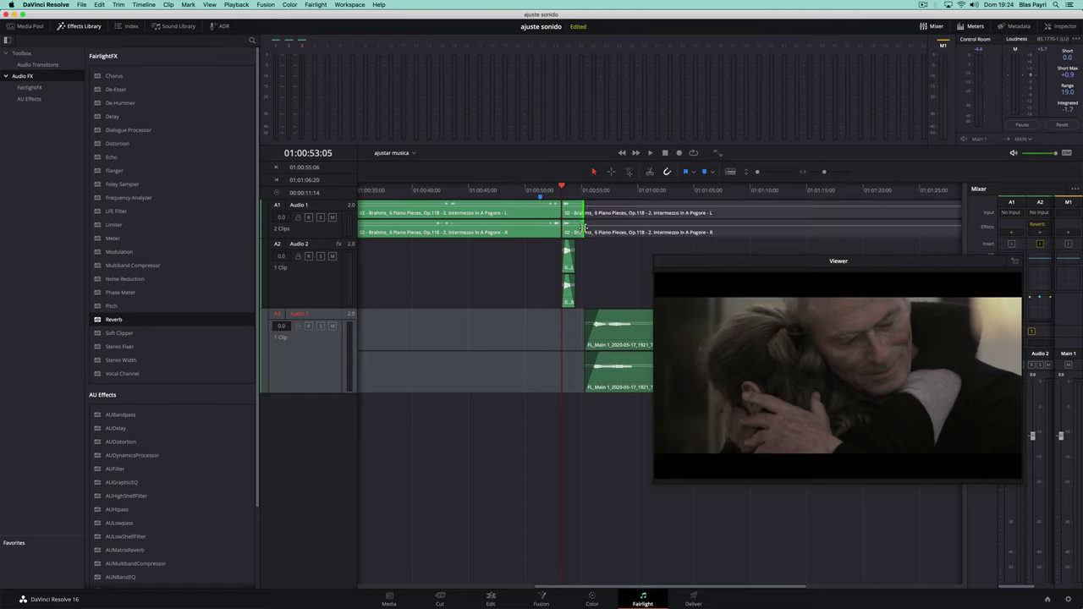
pyautogui.click(575, 225)
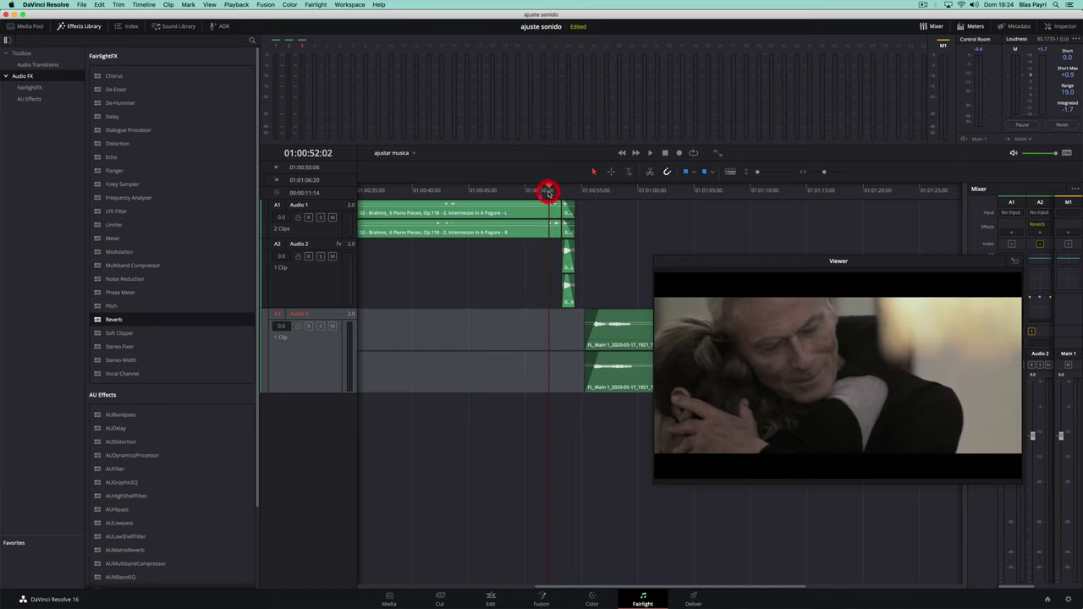
# Step: Mute Audio 3 during playback and replay the ending from 01:00:53:05
pyautogui.press('space')
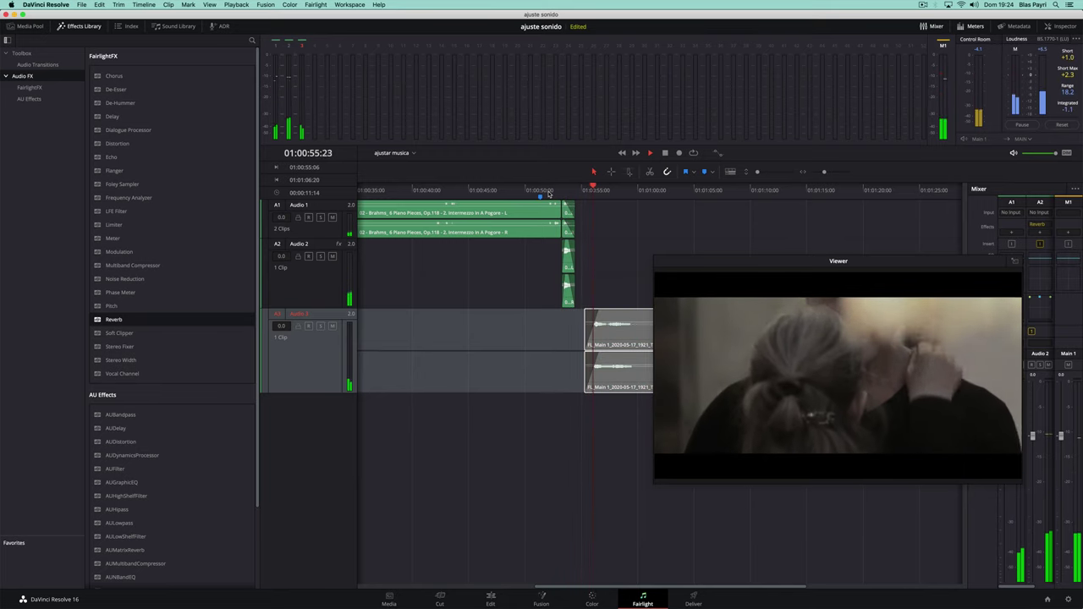
pyautogui.click(332, 327)
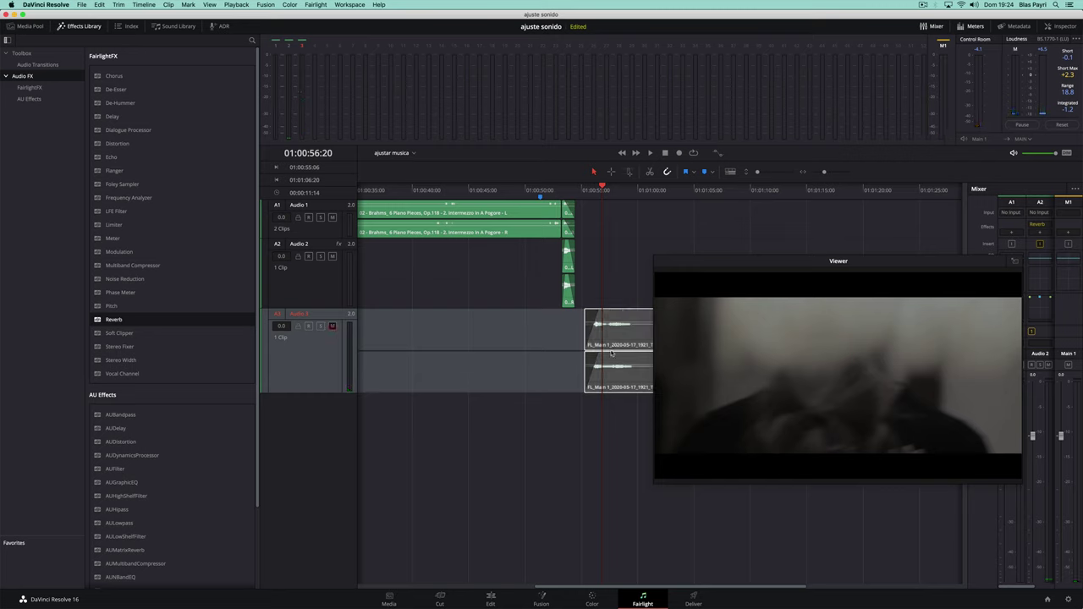
pyautogui.click(555, 195)
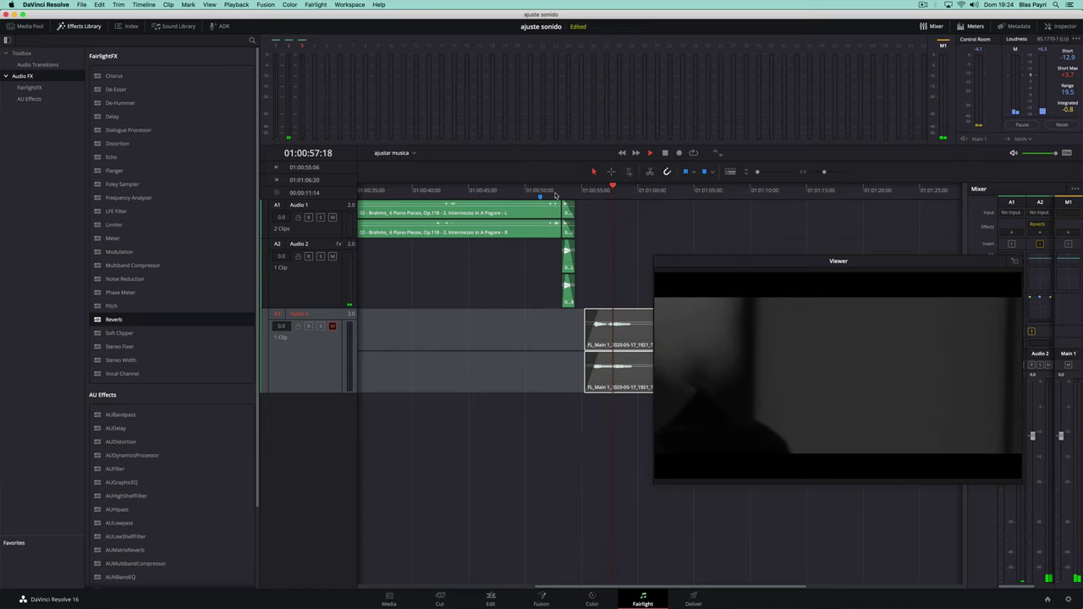
pyautogui.press('space')
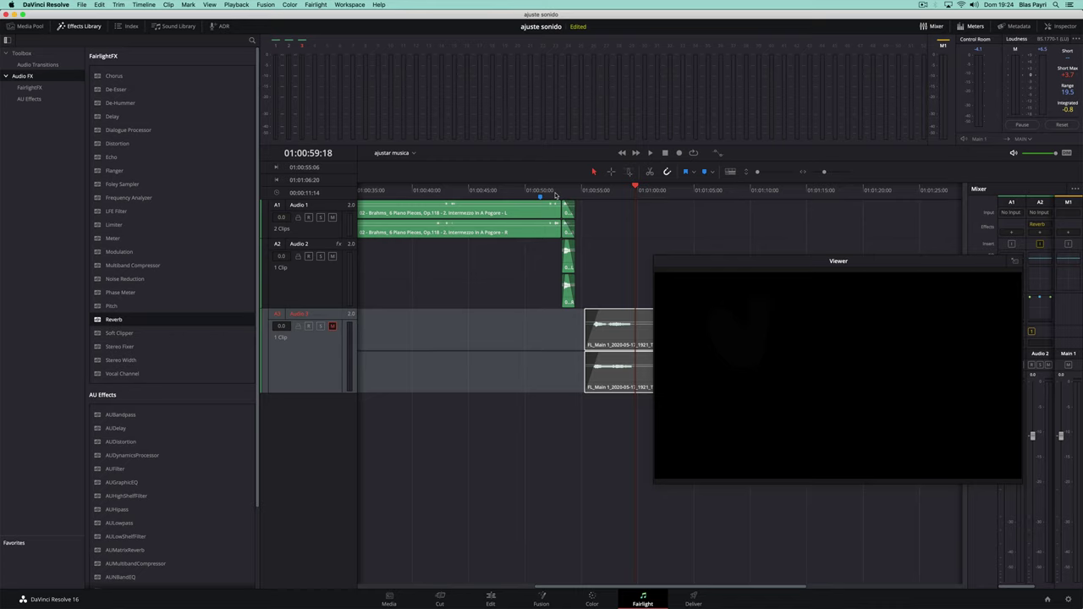
pyautogui.click(558, 191)
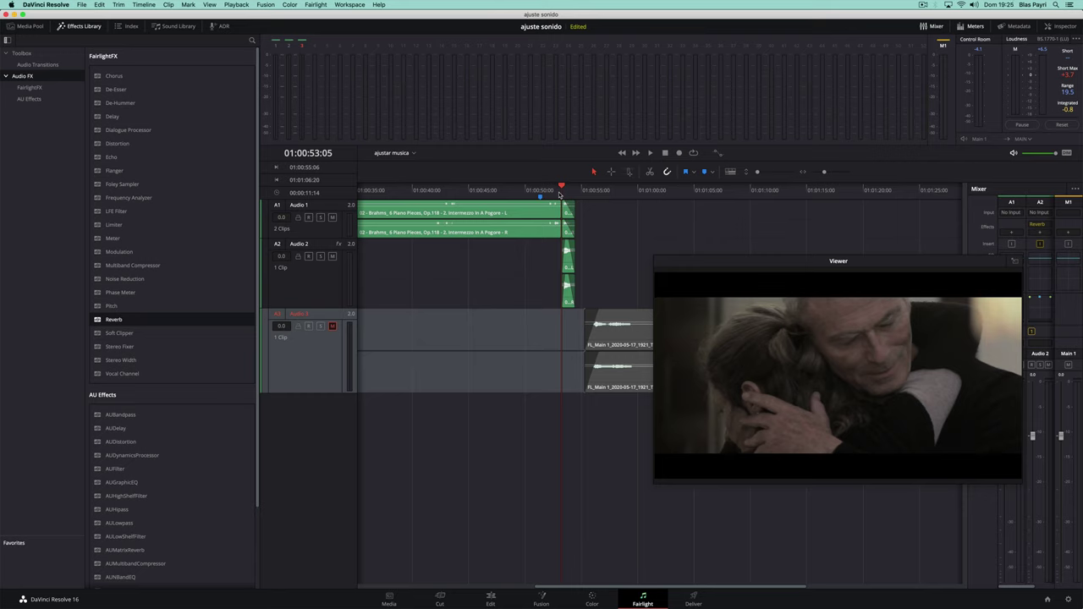
# Step: Clear old marks, then set In at 01:00:53:05 and Out at 01:01:05:21
pyautogui.hotkey('alt', 'x')
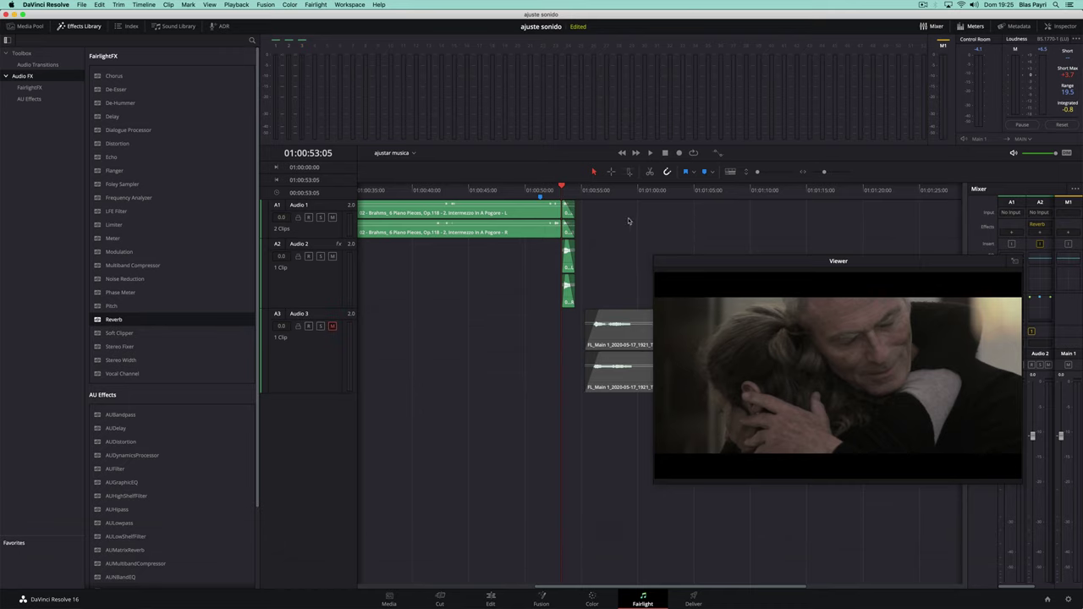
pyautogui.press('i')
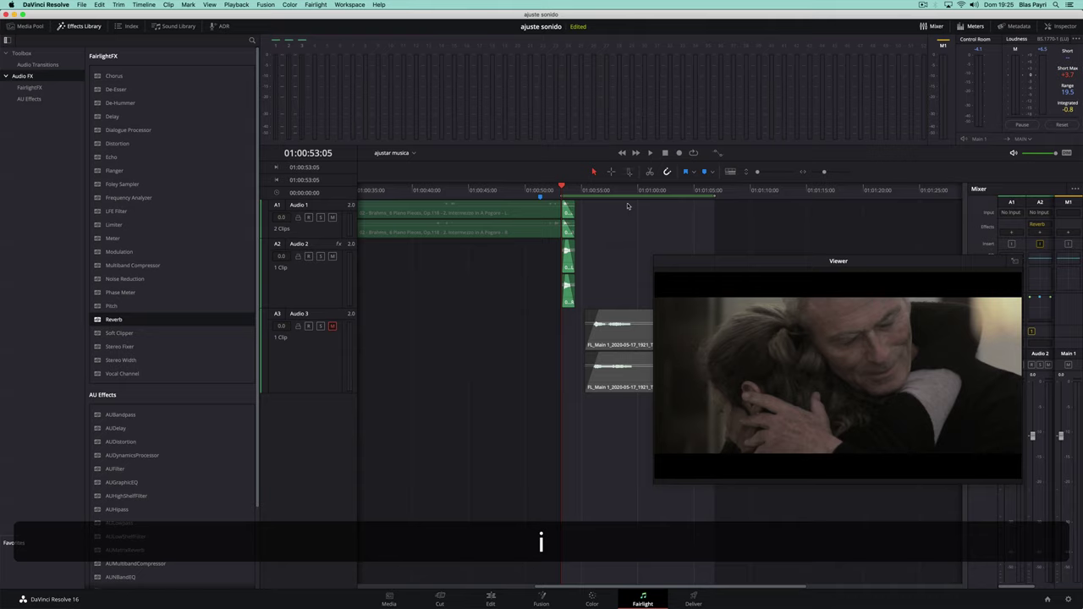
pyautogui.click(705, 192)
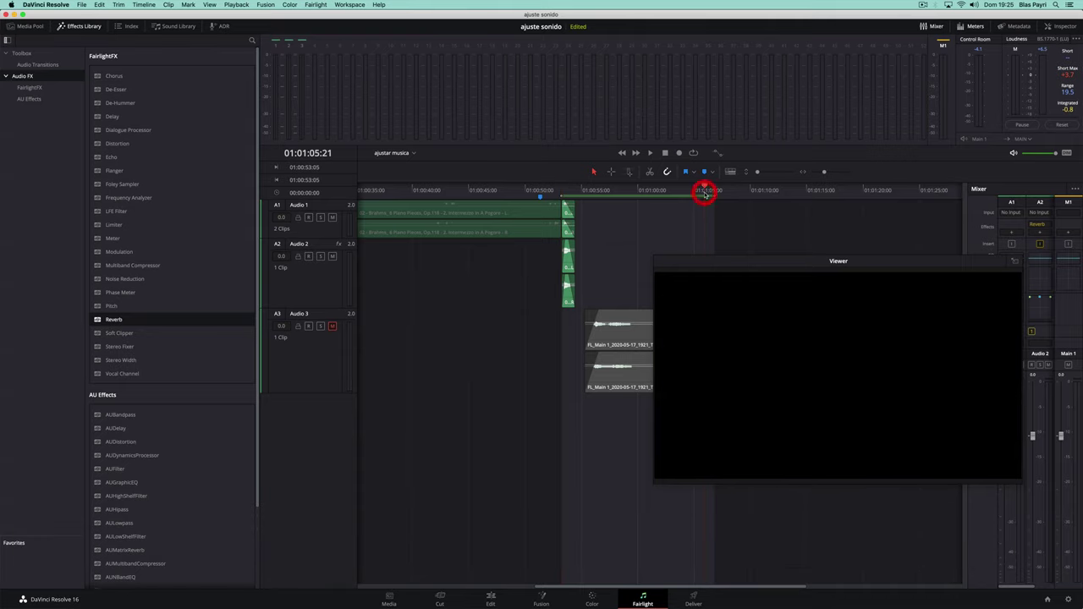
pyautogui.press('o')
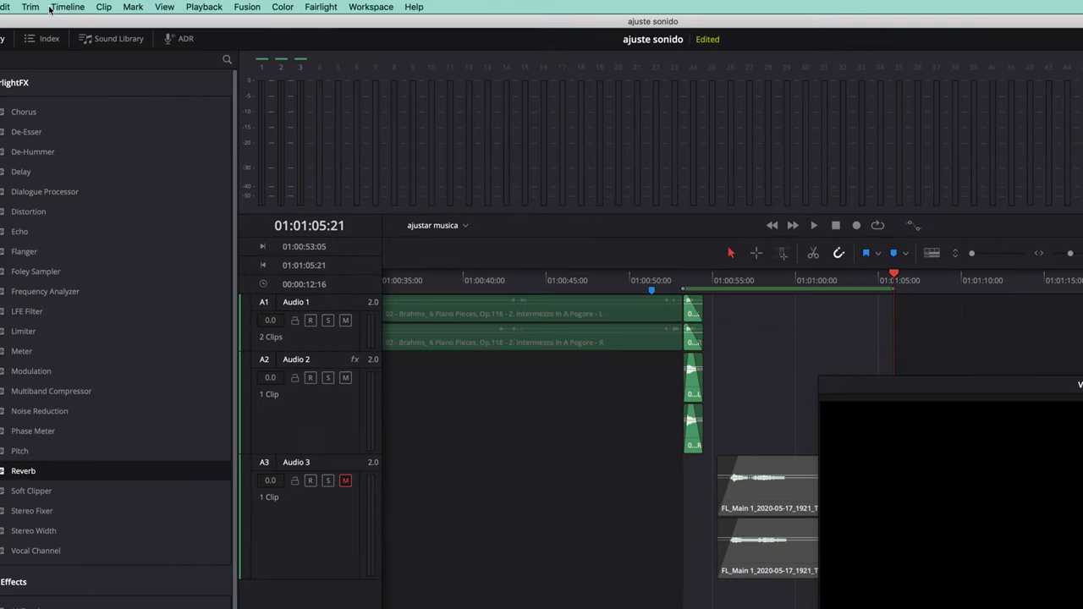
pyautogui.click(141, 5)
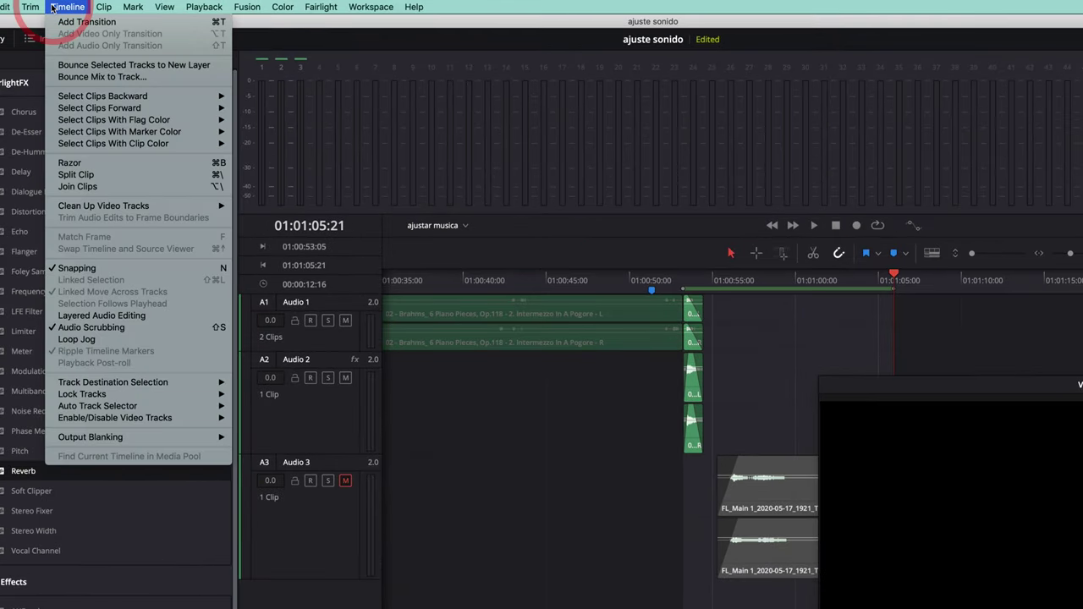
# Step: Bounce the 01:00:53:05–01:01:05:21 mix to a new track, creating Audio 4
pyautogui.click(96, 77)
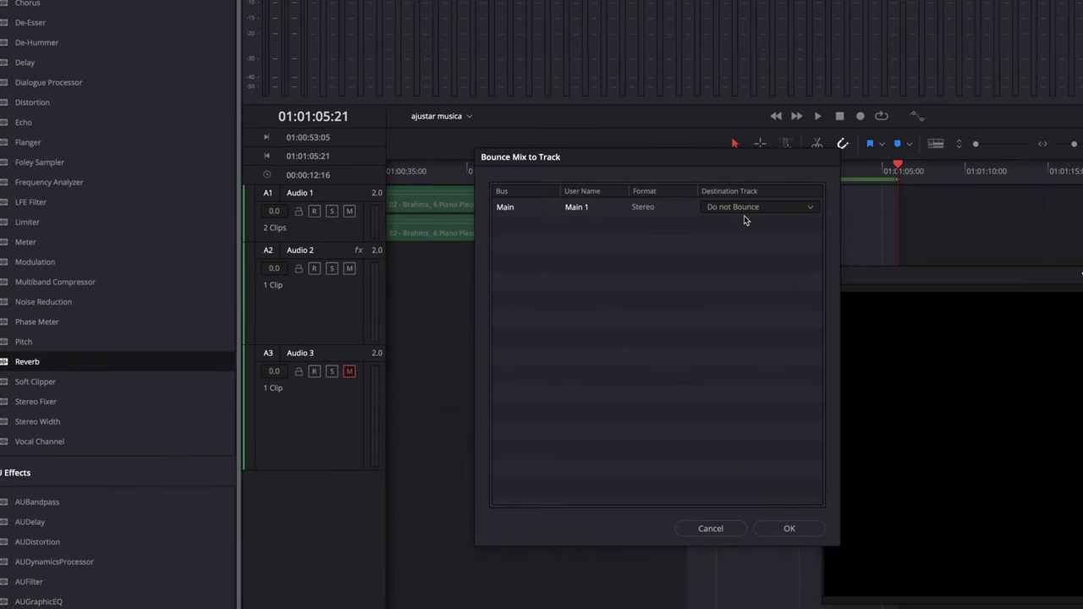
pyautogui.click(747, 209)
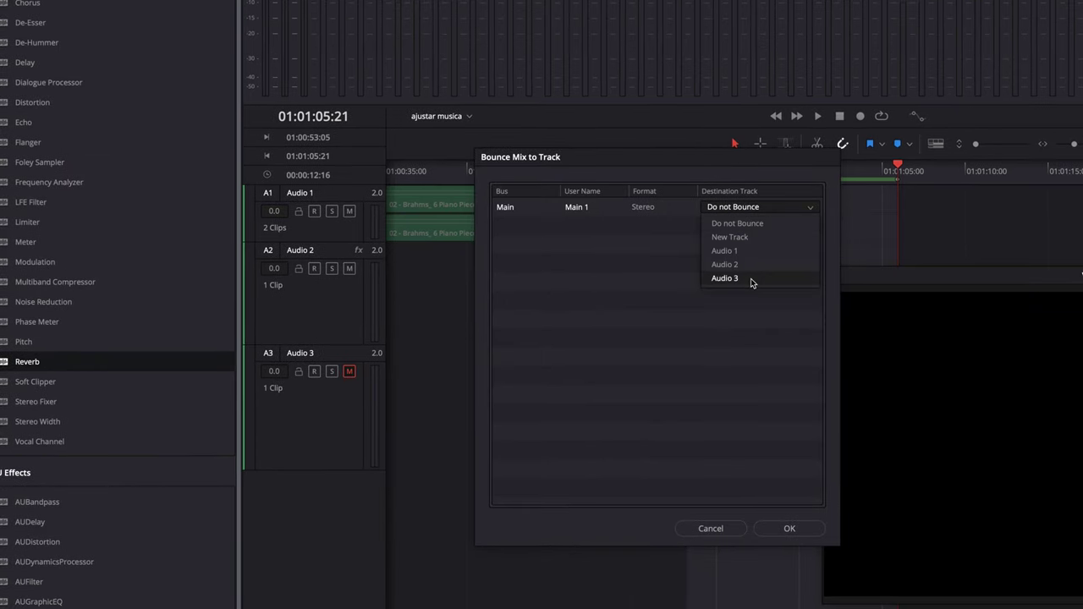
pyautogui.click(730, 238)
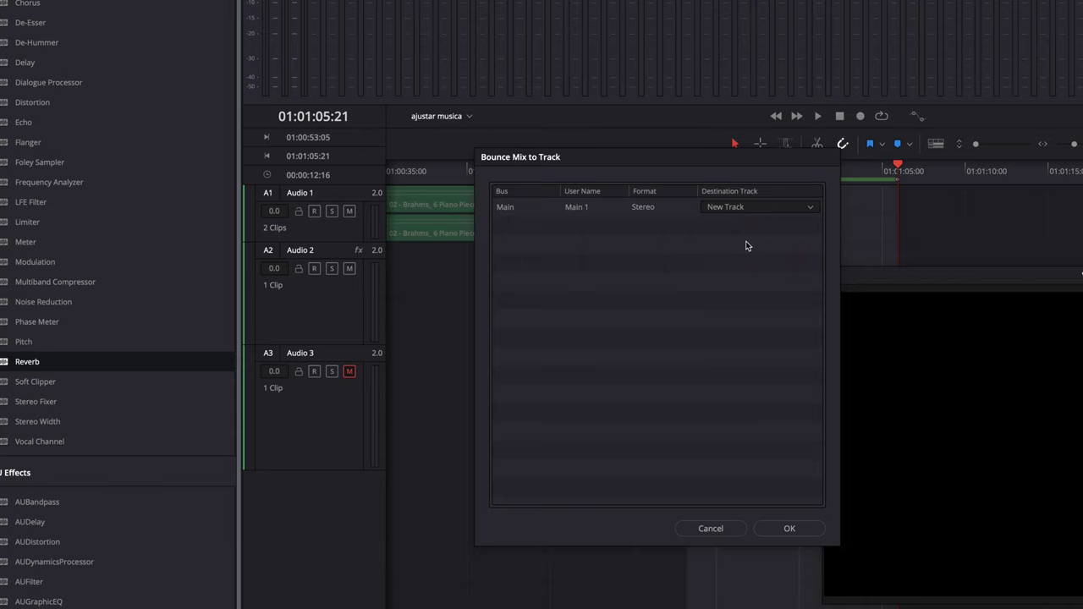
pyautogui.click(790, 530)
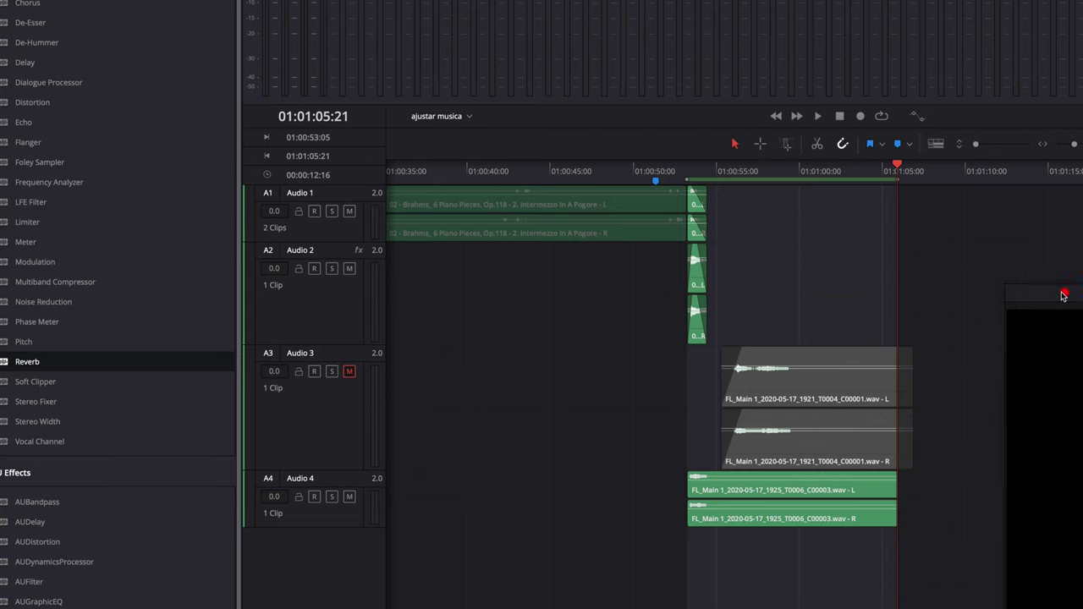
# Step: Mute Audio 2, clear the In/Out range, and play the Audio 4 ending from near 01:00:55
pyautogui.click(349, 270)
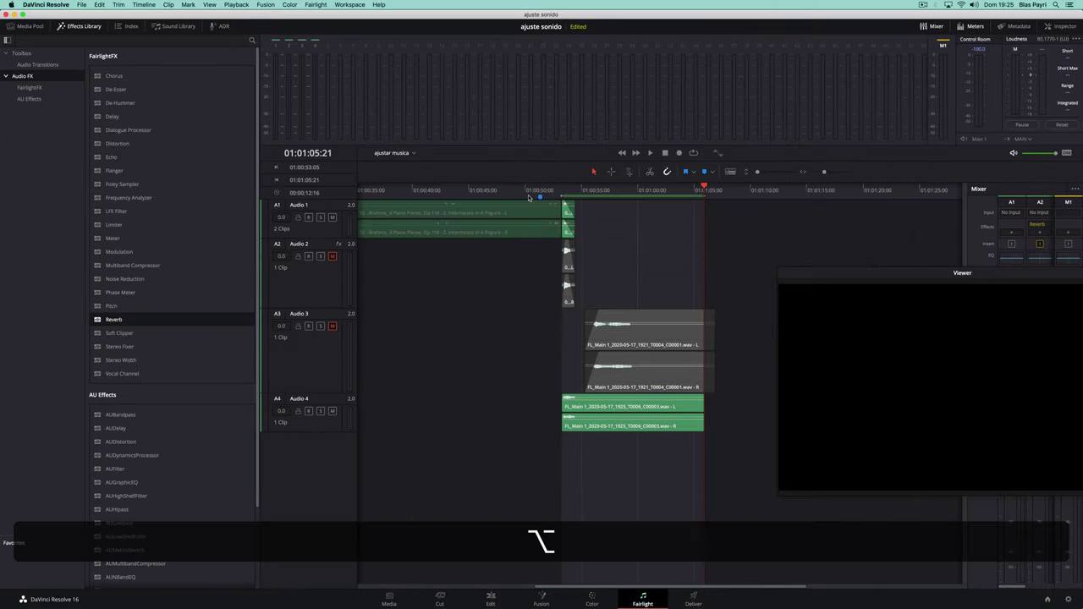
pyautogui.hotkey('alt', 'x')
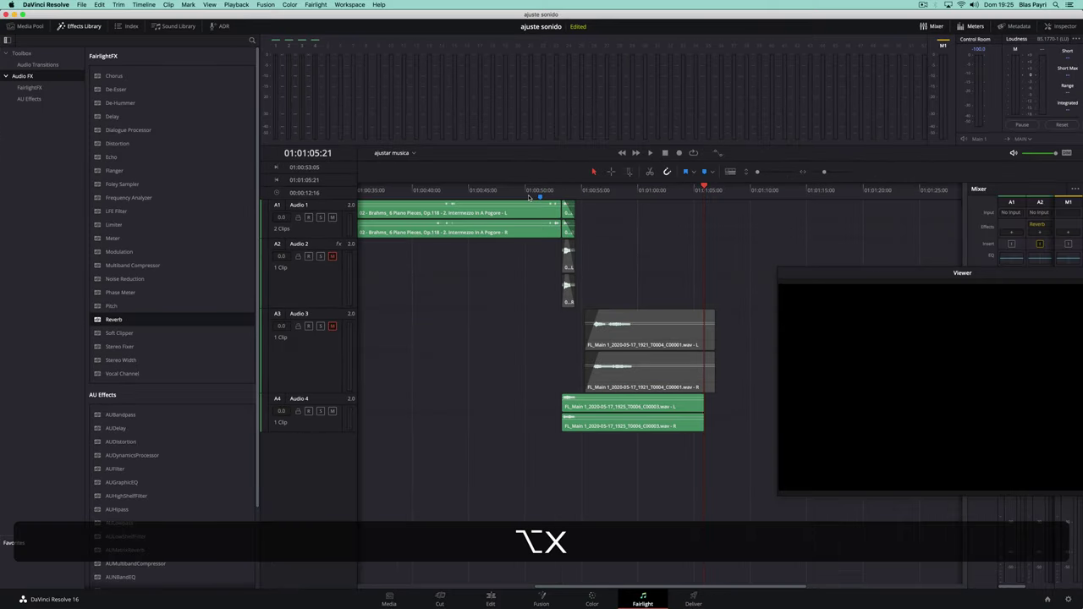
pyautogui.click(529, 195)
pyautogui.press('space')
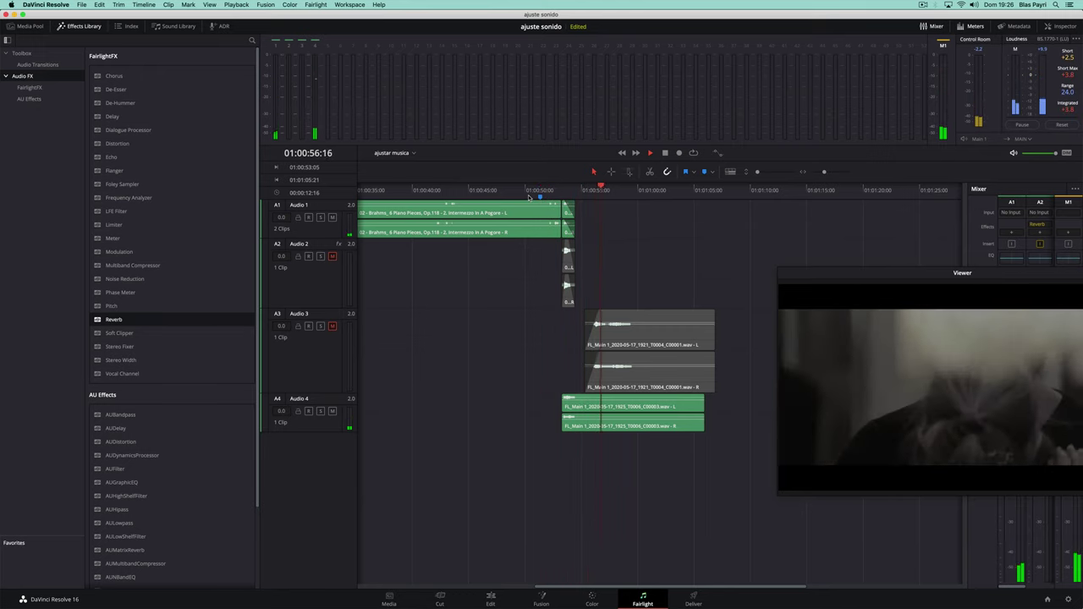
# Step: Stop playback and drag in a fade-out on the end of the bounced Audio 4 clip
pyautogui.press('space')
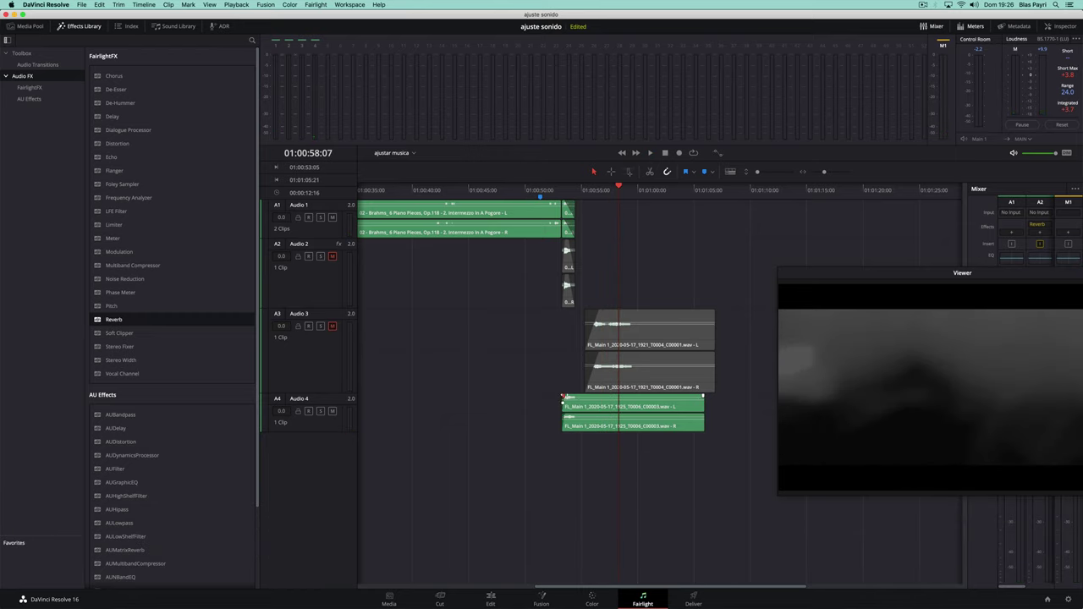
pyautogui.click(563, 397)
pyautogui.moveTo(703, 396); pyautogui.dragTo(674, 395)
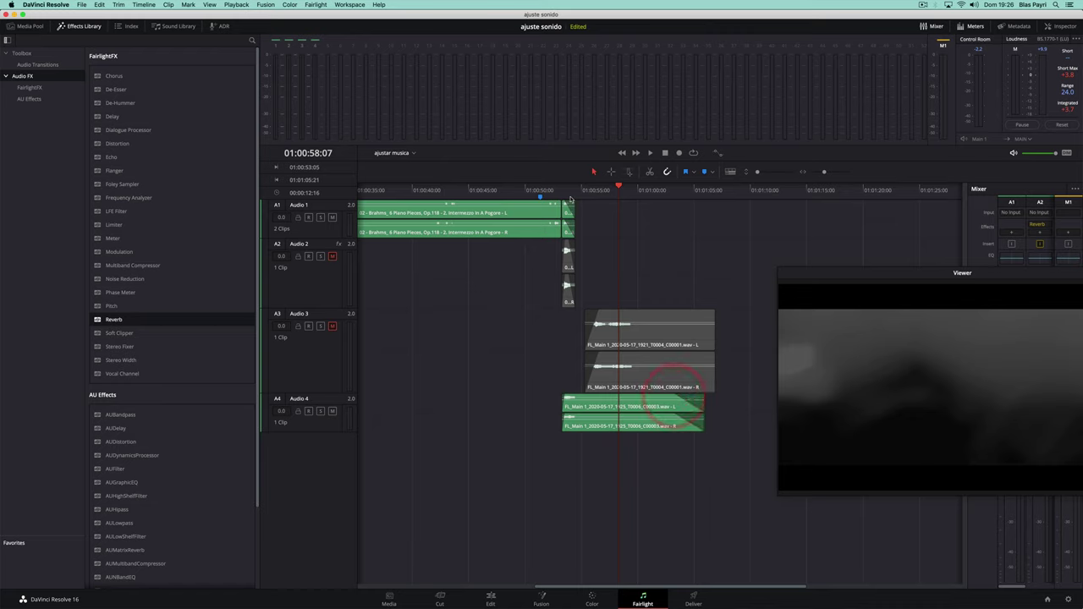
# Step: Play back the faded ending of the Audio 4 clip to check it
pyautogui.click(554, 195)
pyautogui.press('space')
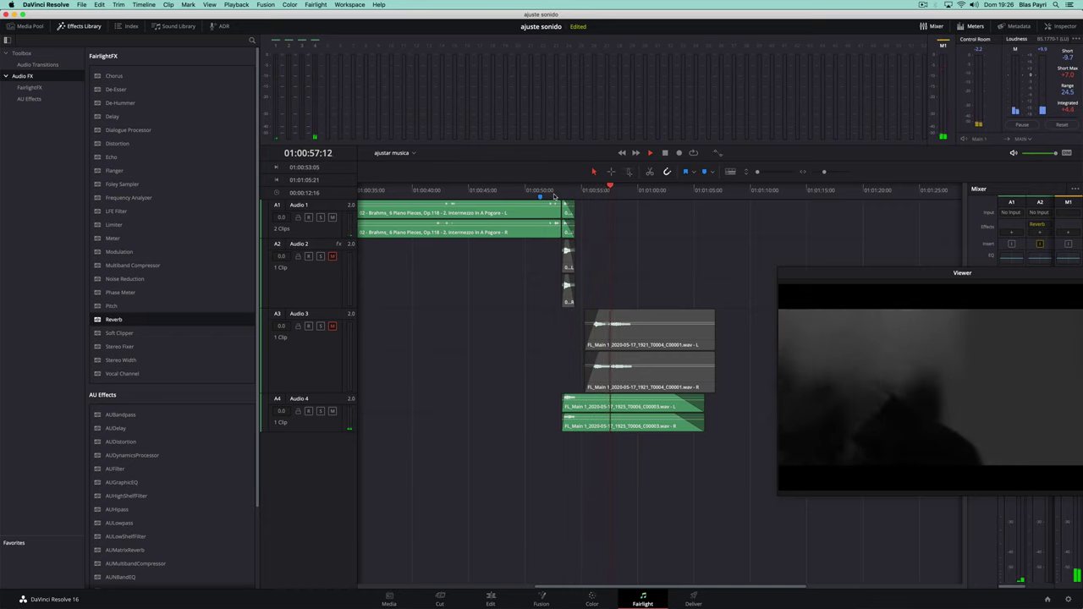
pyautogui.press('space')
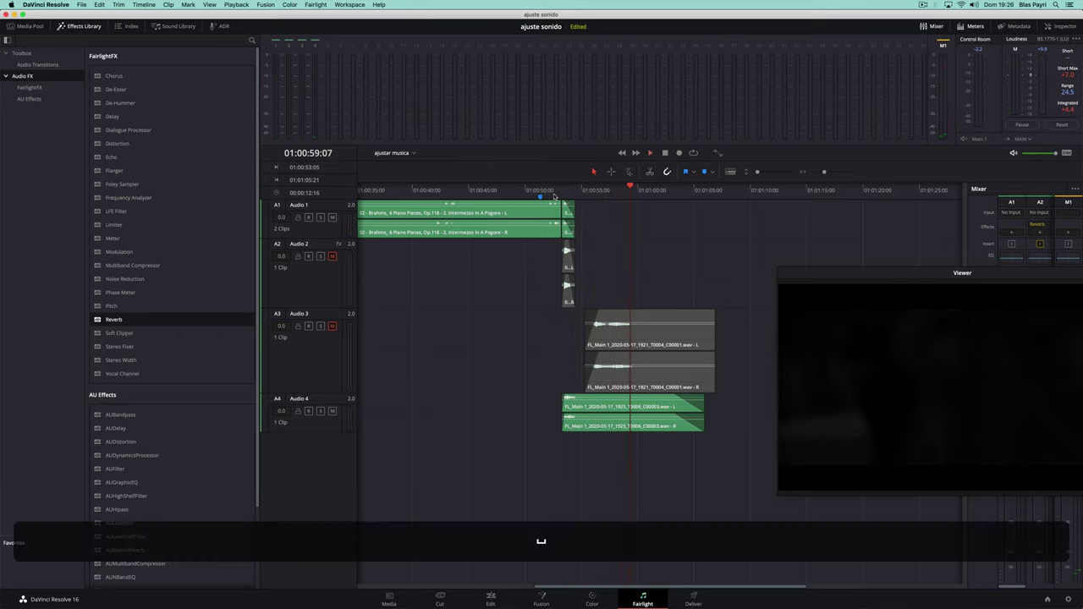